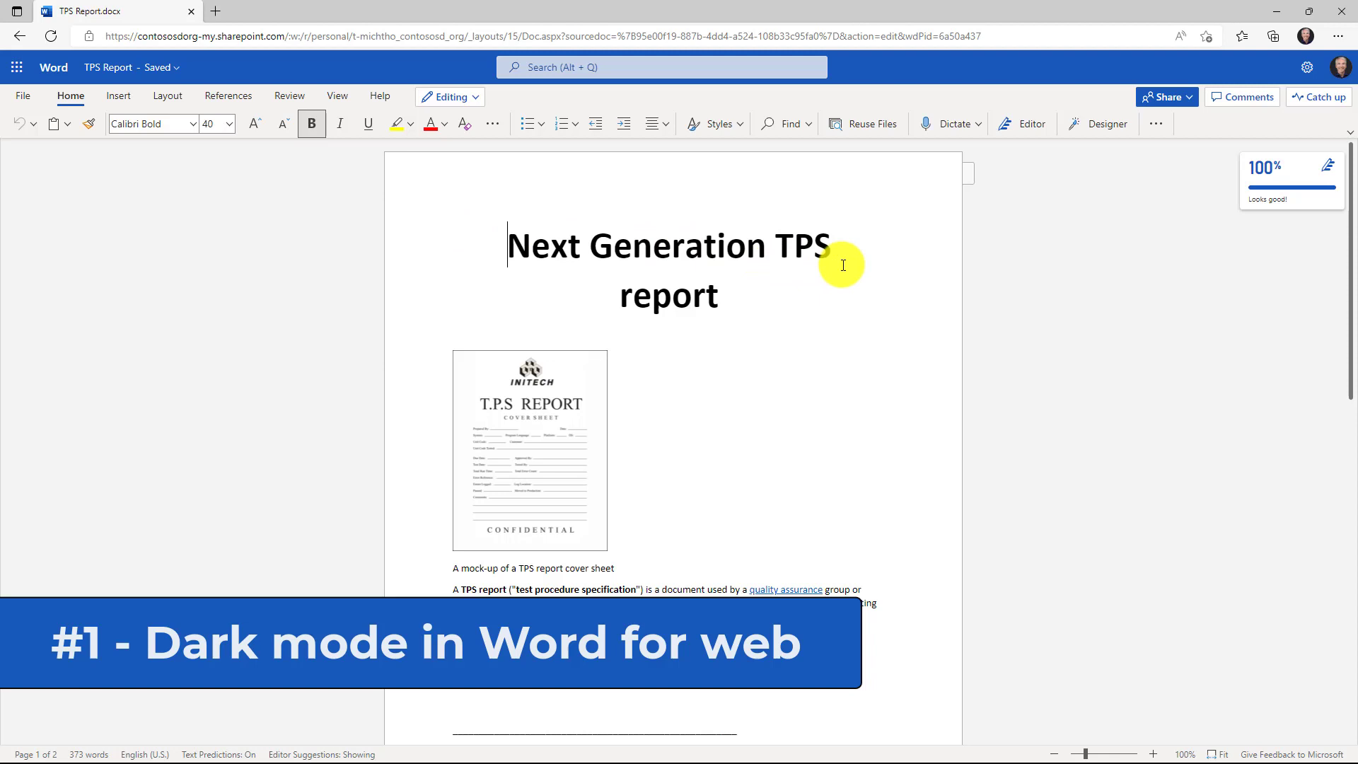
- Turn on Dark Mode from the View options and scroll the darkened page
left_click(338, 94)
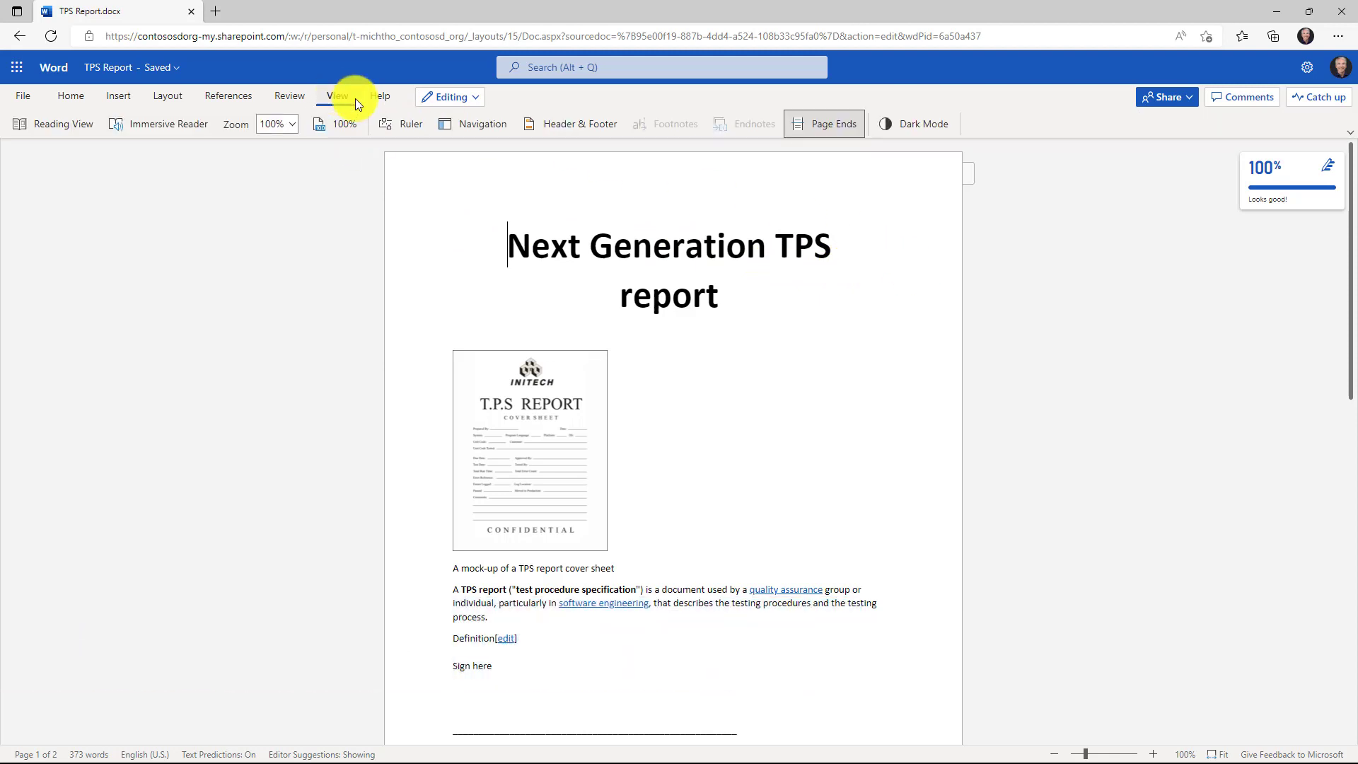
left_click(919, 124)
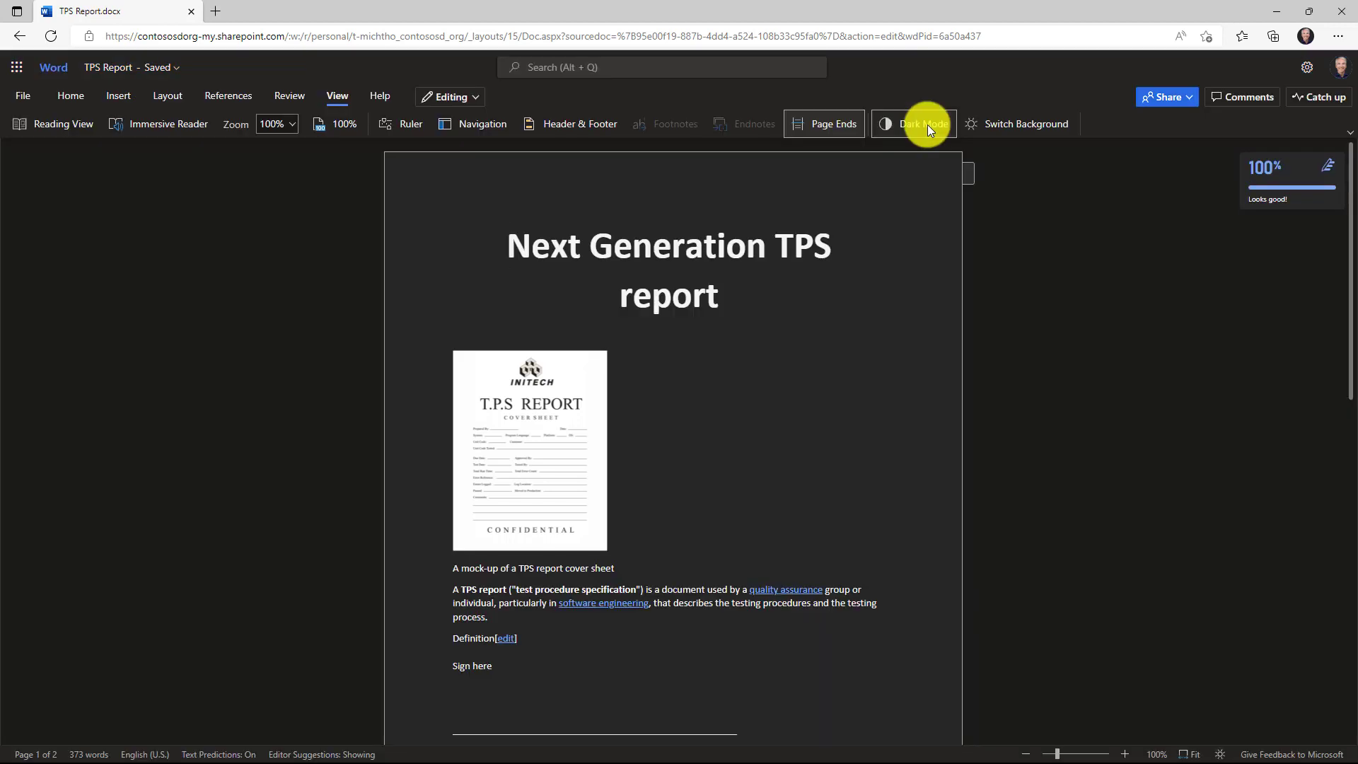
scroll(1055, 328, "down", 6)
scroll(1055, 329, "up", 6)
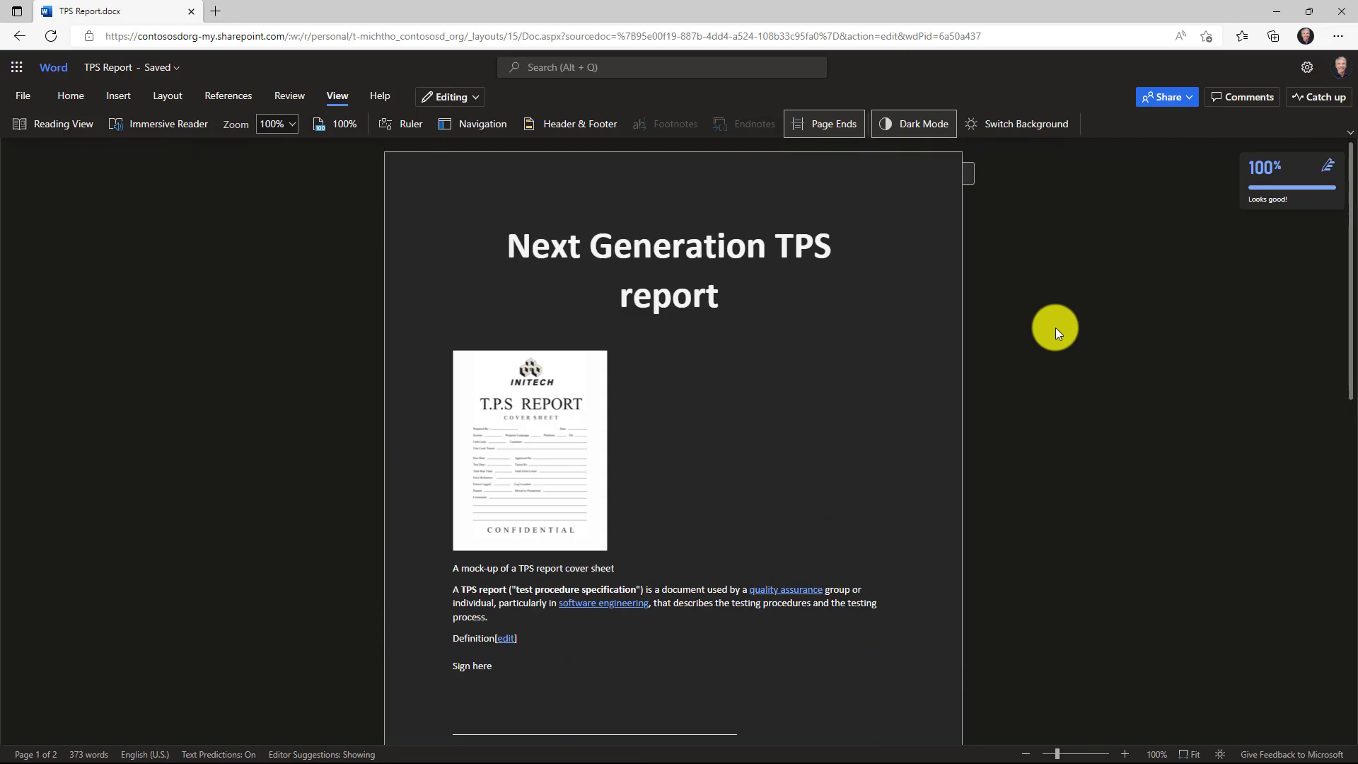
- Switch the page background to white and back to dark, then turn Dark Mode off
left_click(1029, 123)
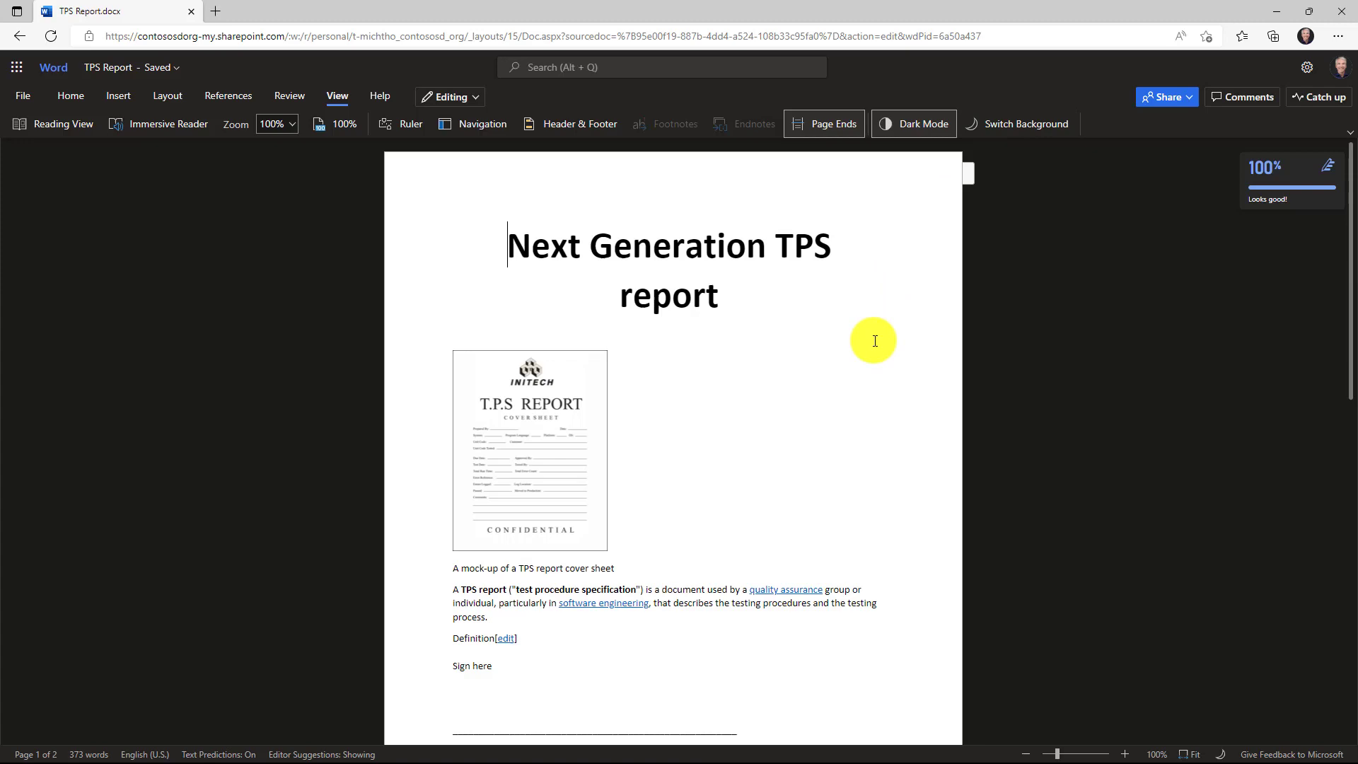
scroll(871, 389, "down", 7)
scroll(871, 394, "up", 7)
left_click(1051, 125)
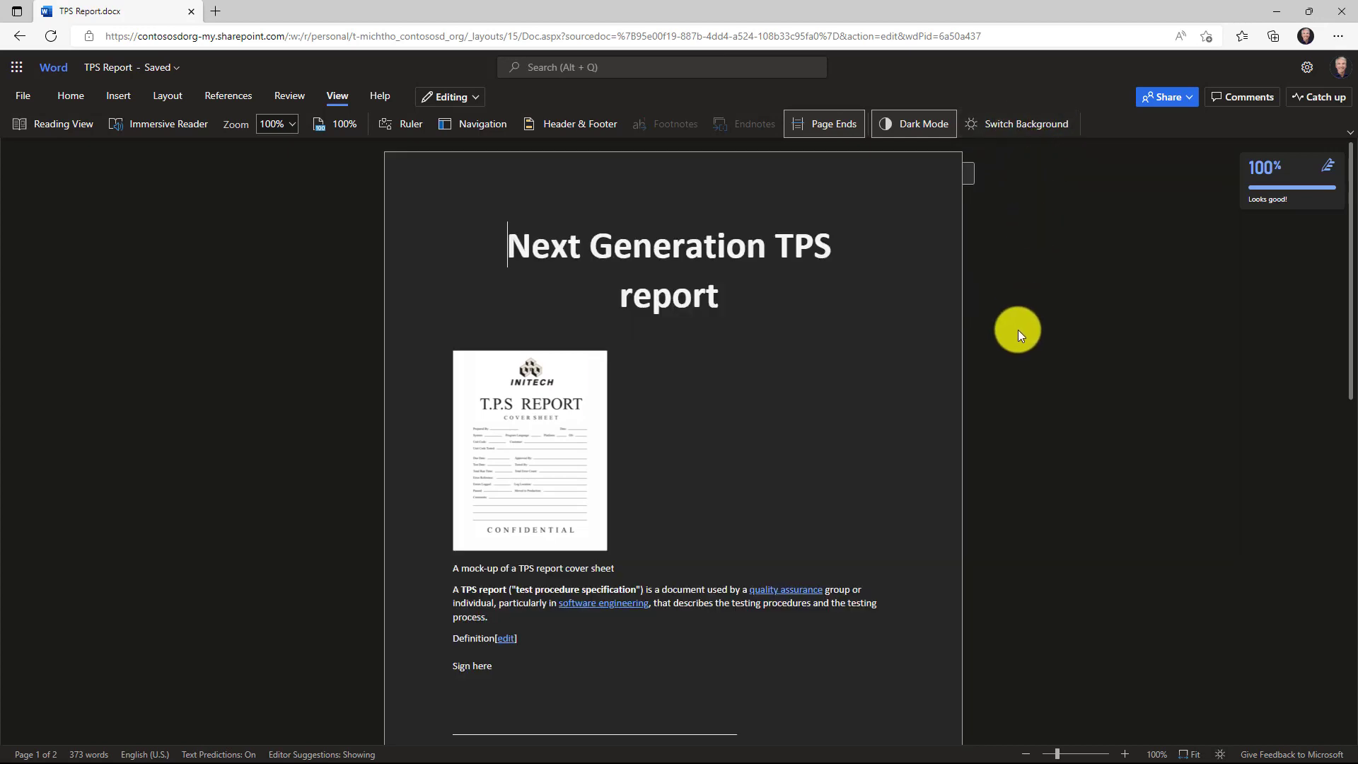
left_click(901, 124)
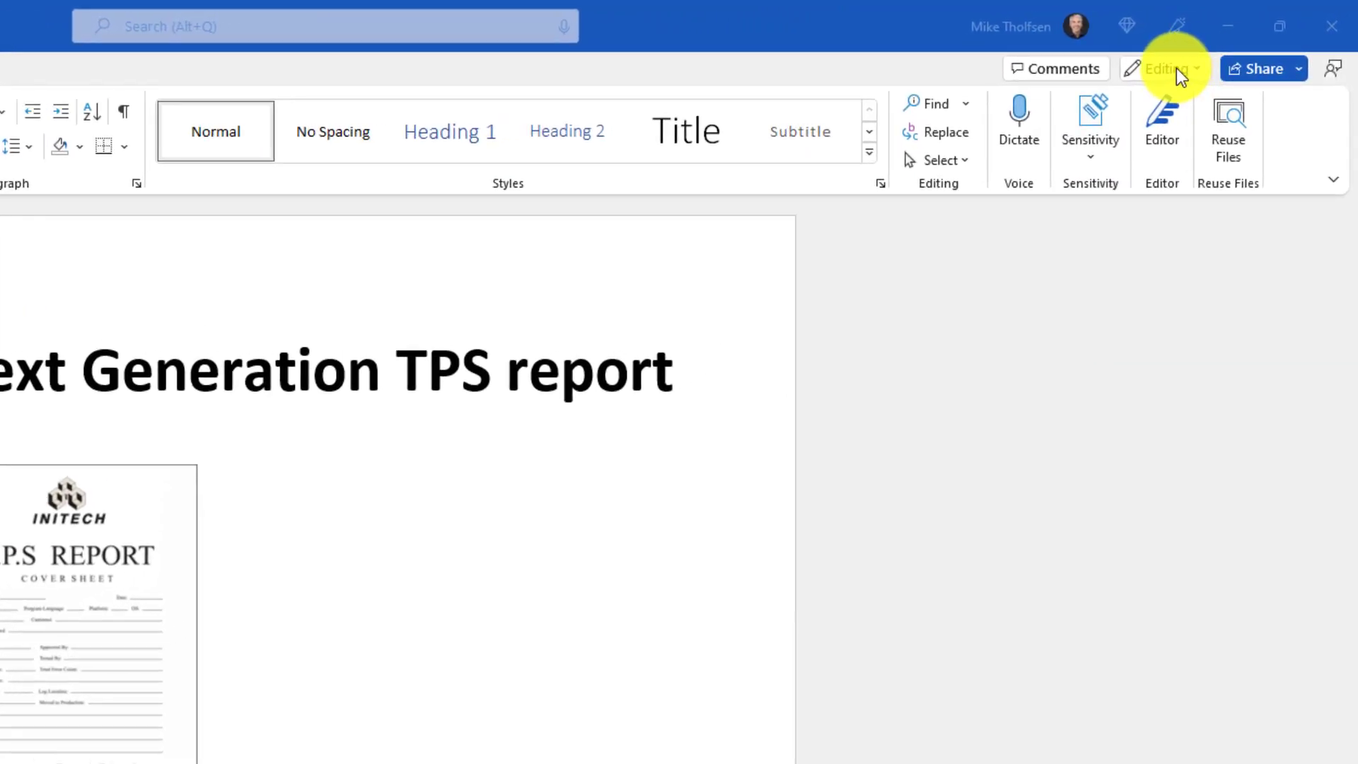
- Switch the TPS Report's editing mode from Editing to Reviewing
left_click(1135, 80)
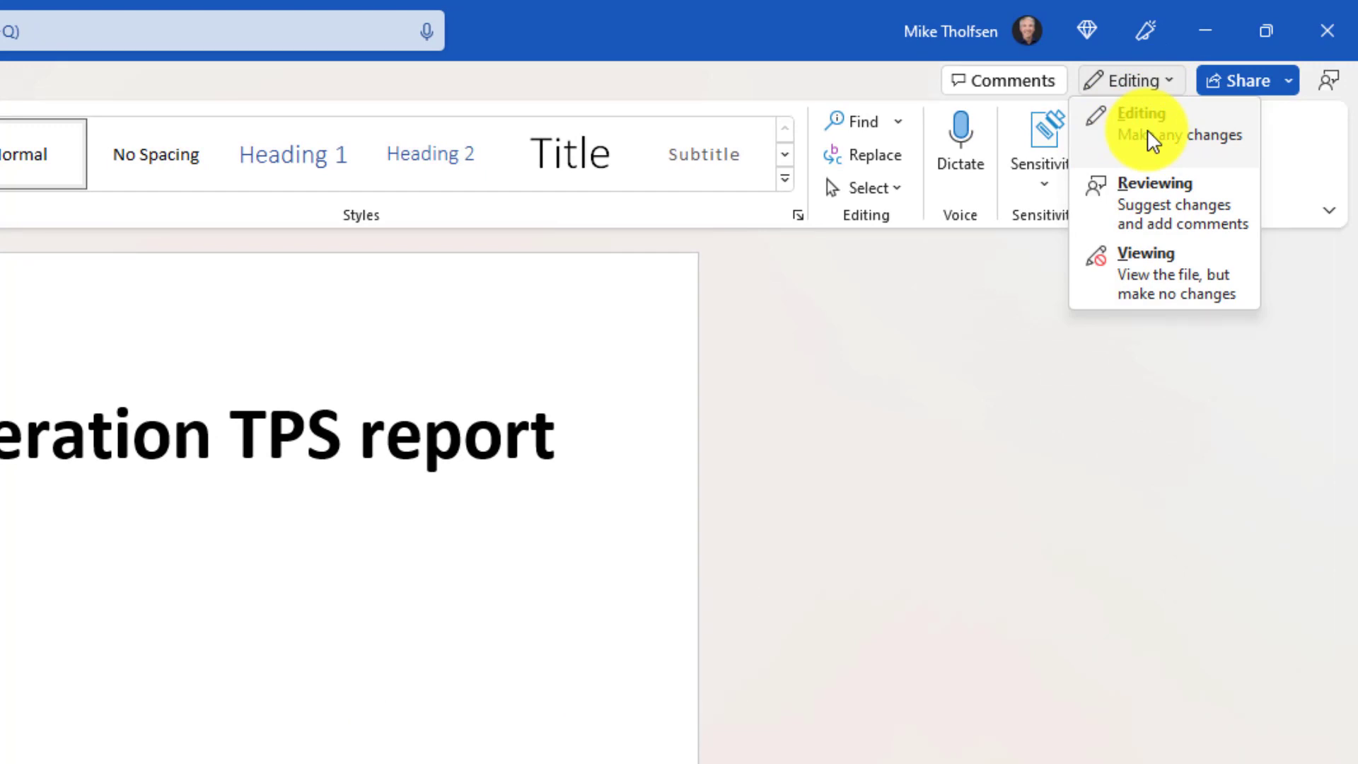
left_click(1218, 202)
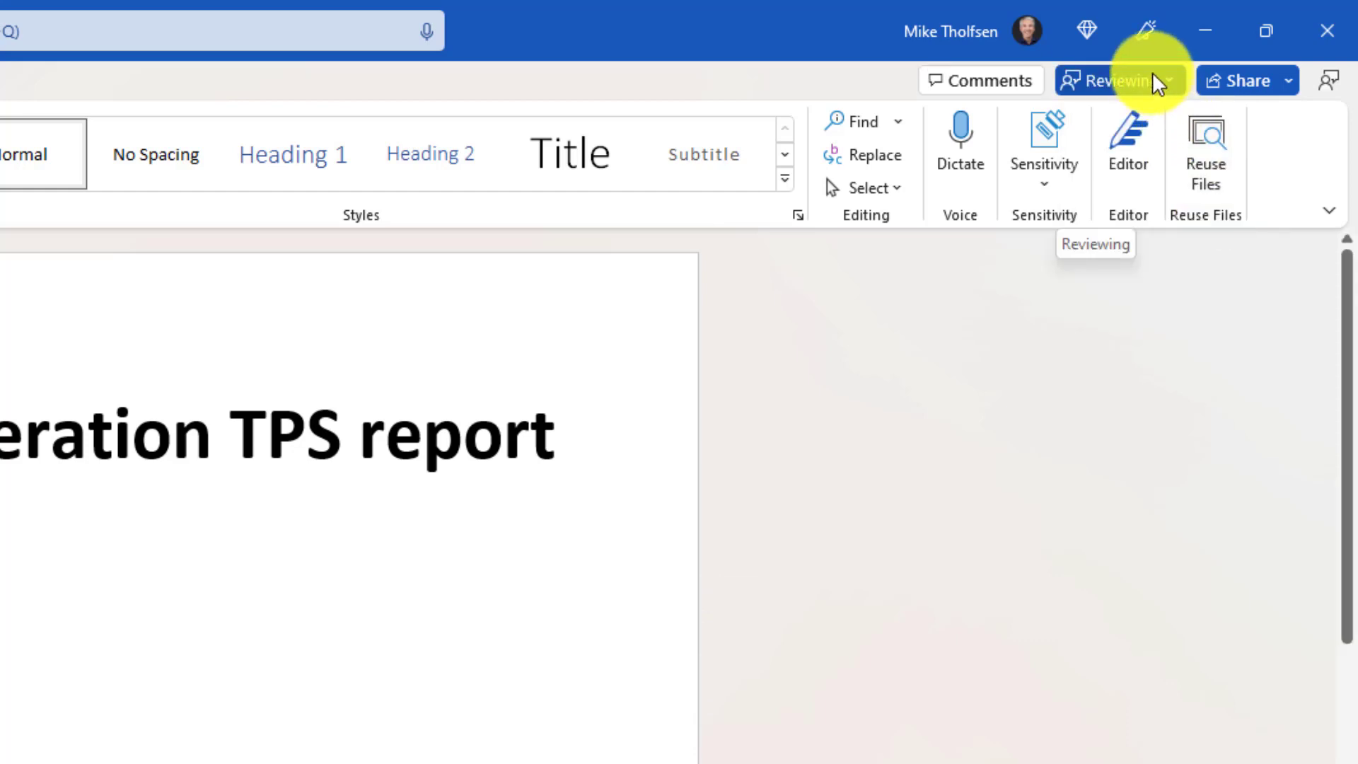
- Select part of the title and set the document to Viewing mode via the Review tab
left_click_drag(375, 312, 572, 309)
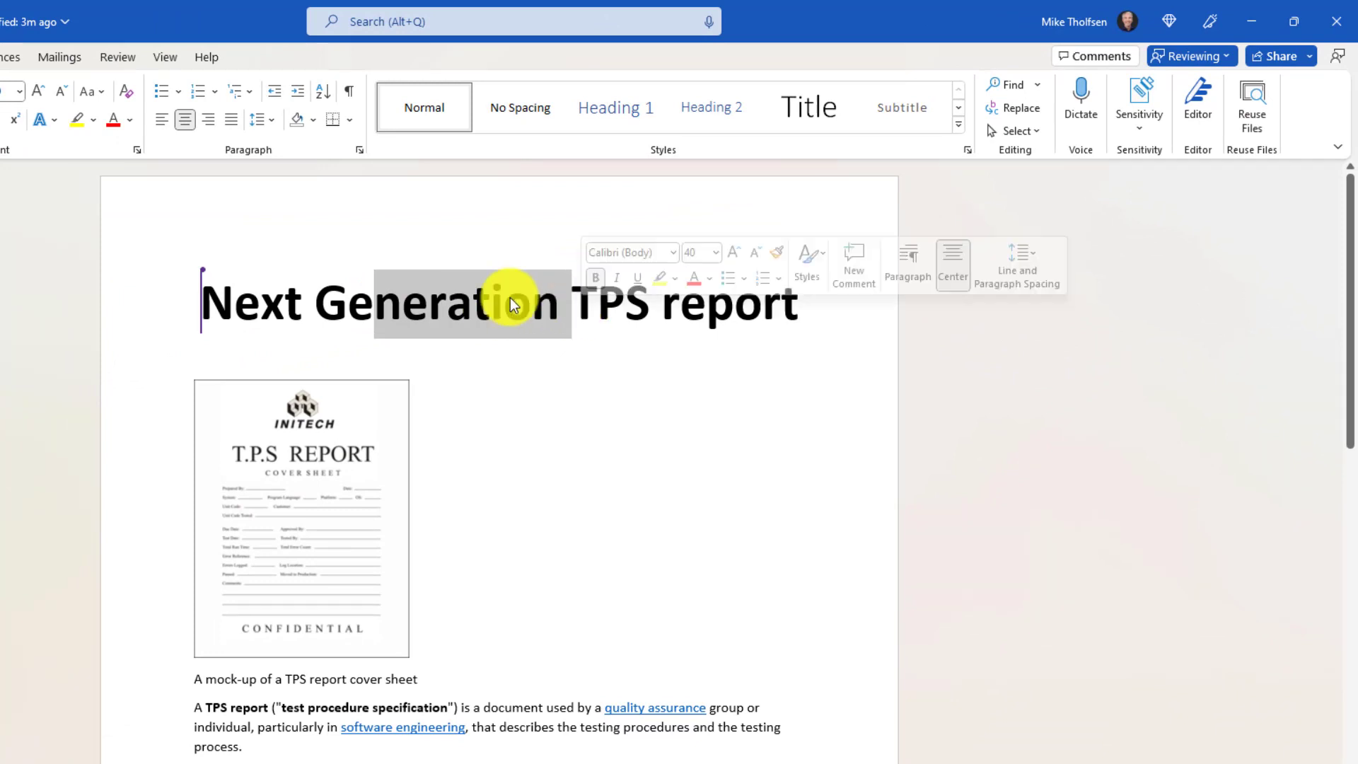
left_click(102, 58)
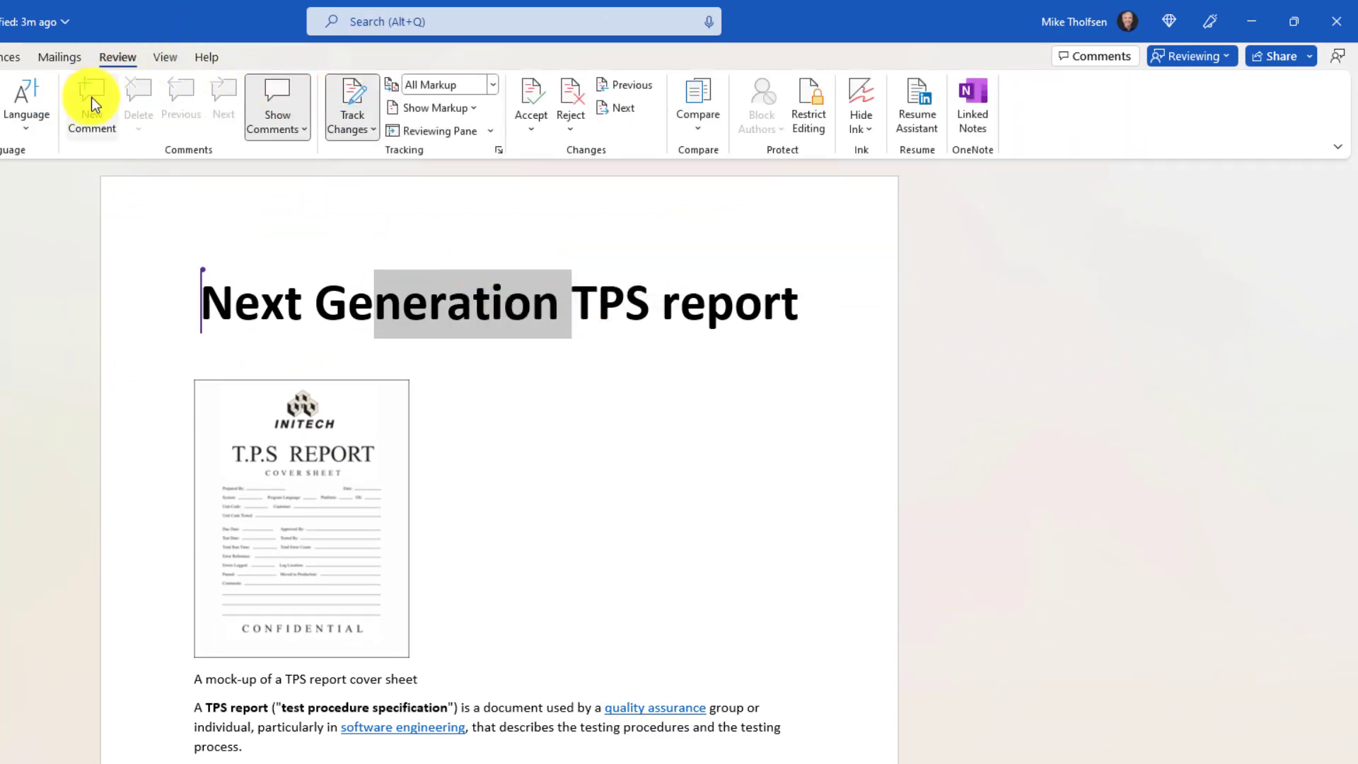
left_click(1189, 56)
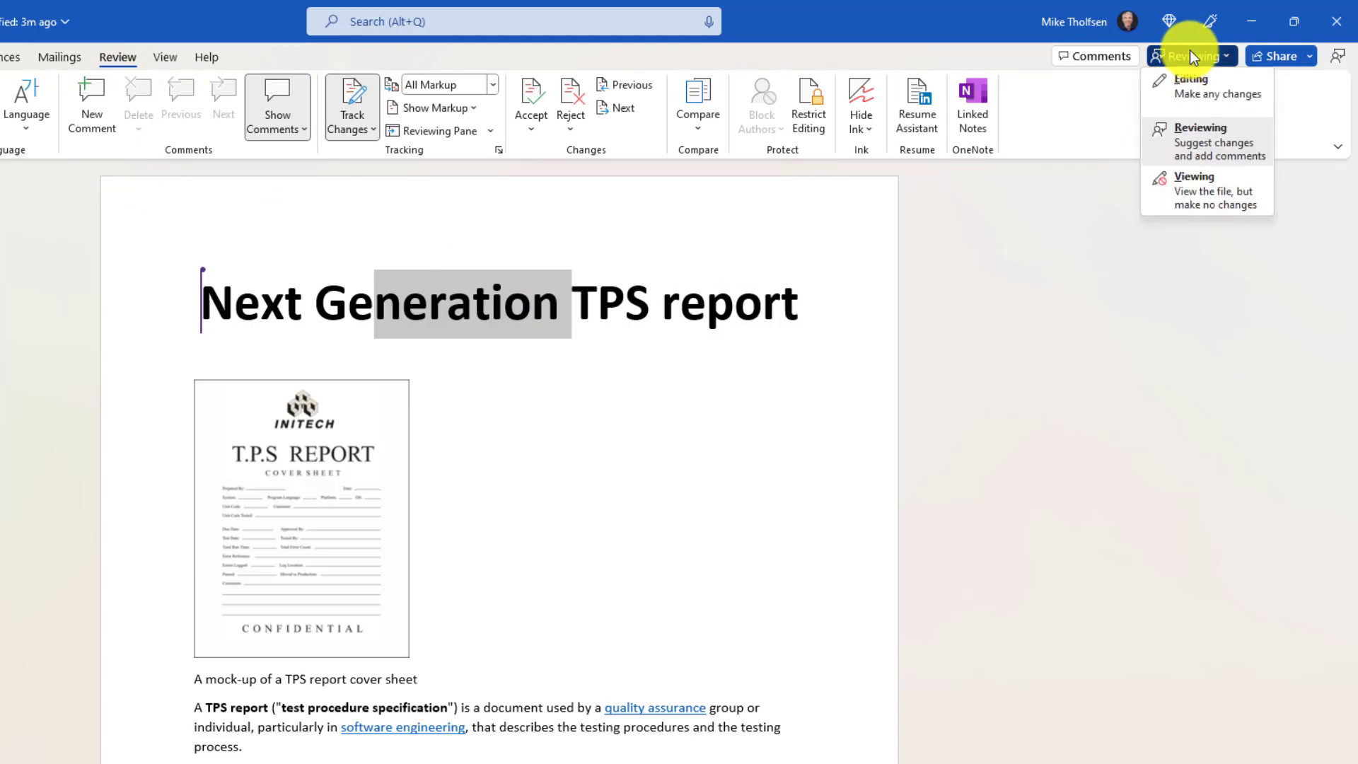
left_click(1195, 185)
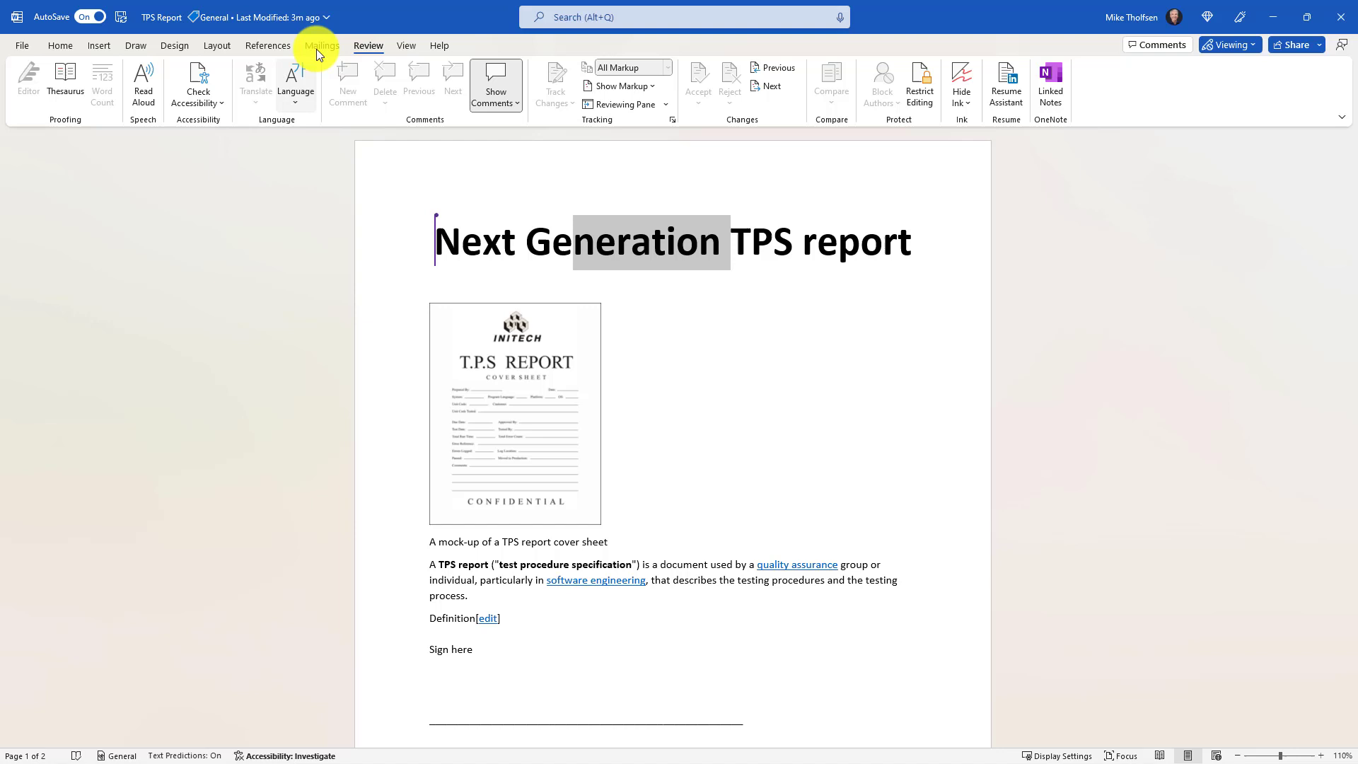
- Browse the greyed-out Mailings, References, Design and Home tabs, then reopen the editing-mode list
left_click(317, 47)
left_click(500, 241)
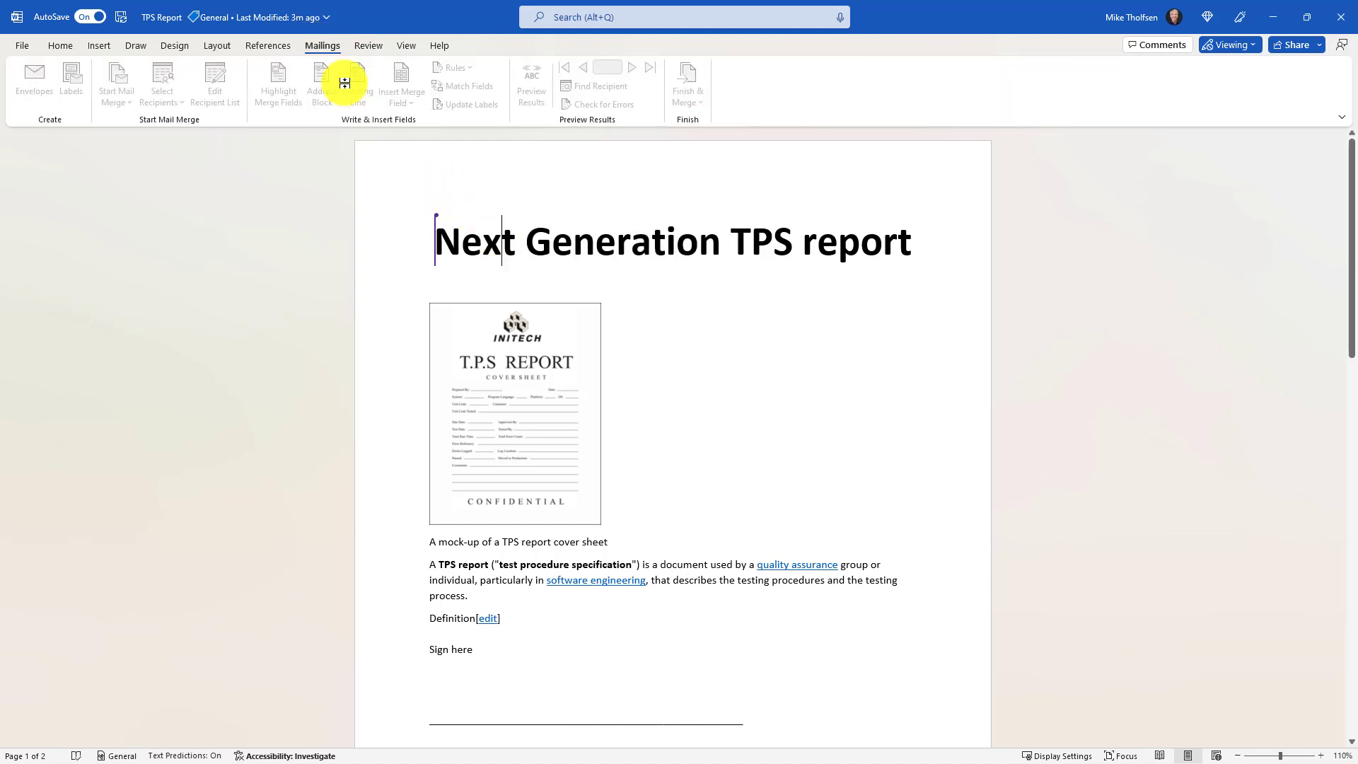
left_click(253, 41)
left_click(160, 42)
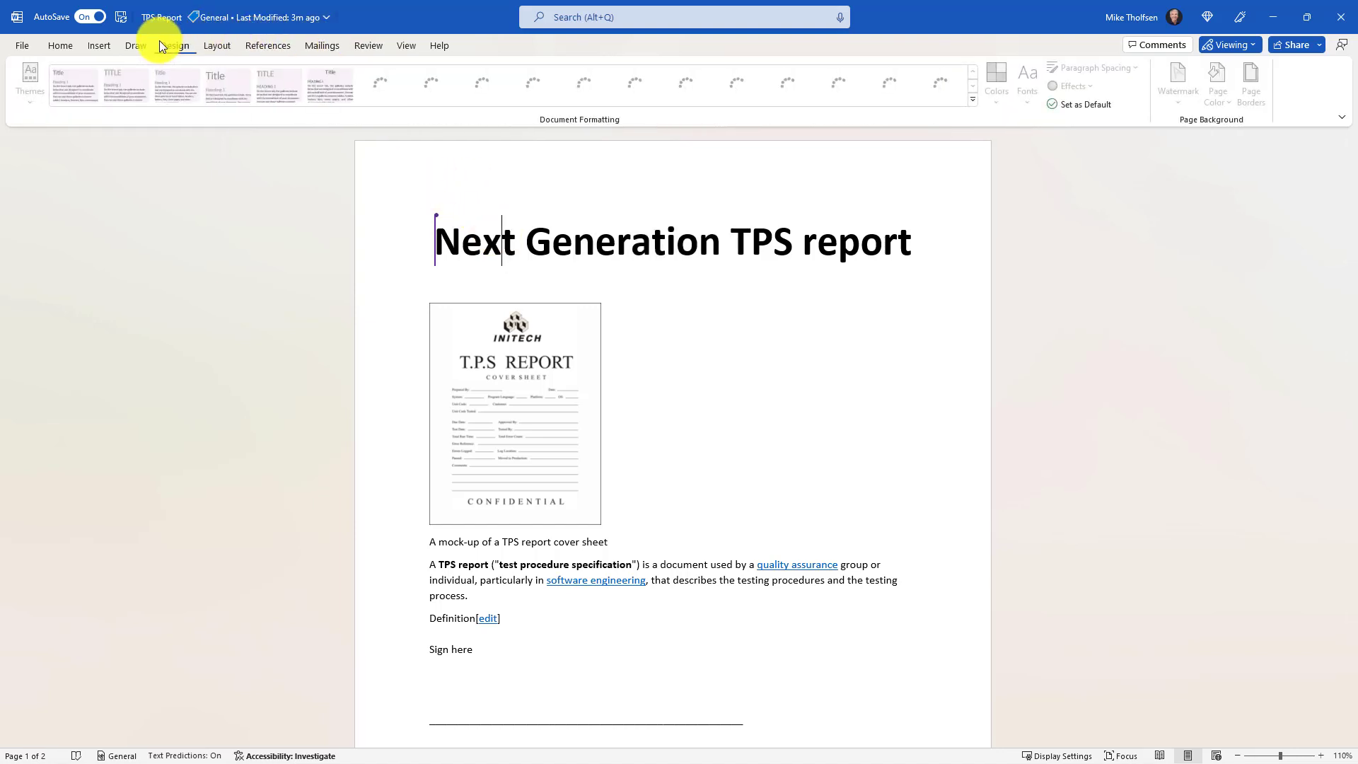
left_click(57, 44)
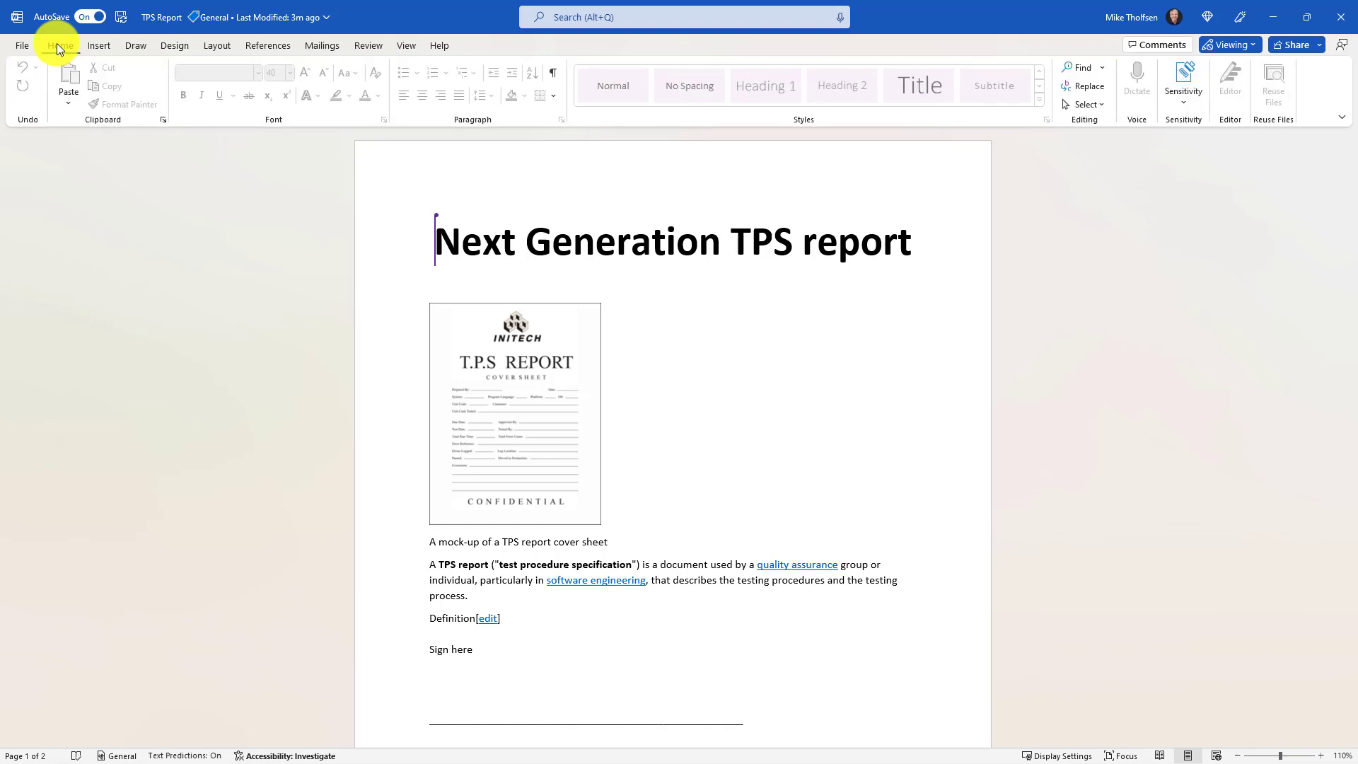
left_click(1232, 48)
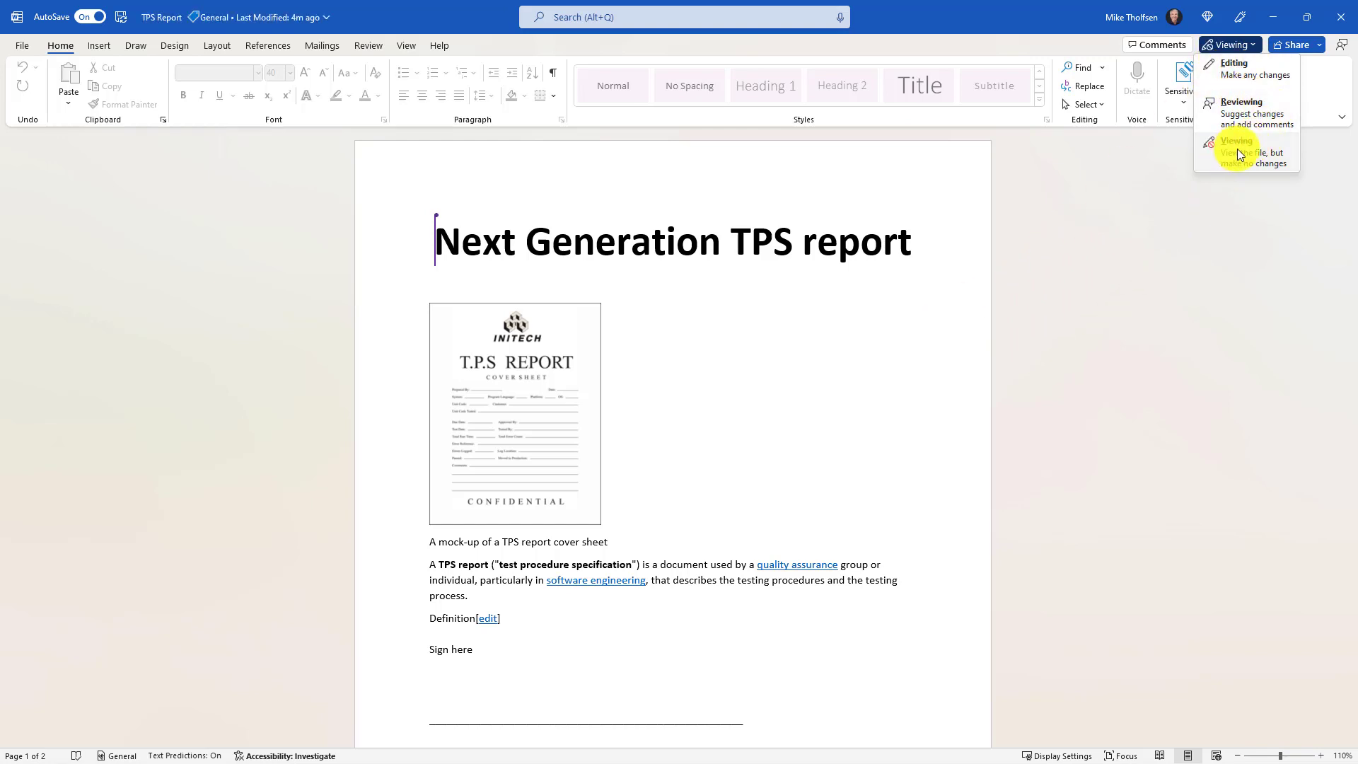
- Return to Editing mode and turn on Track Changes For Everyone on the Review tab
left_click(1246, 68)
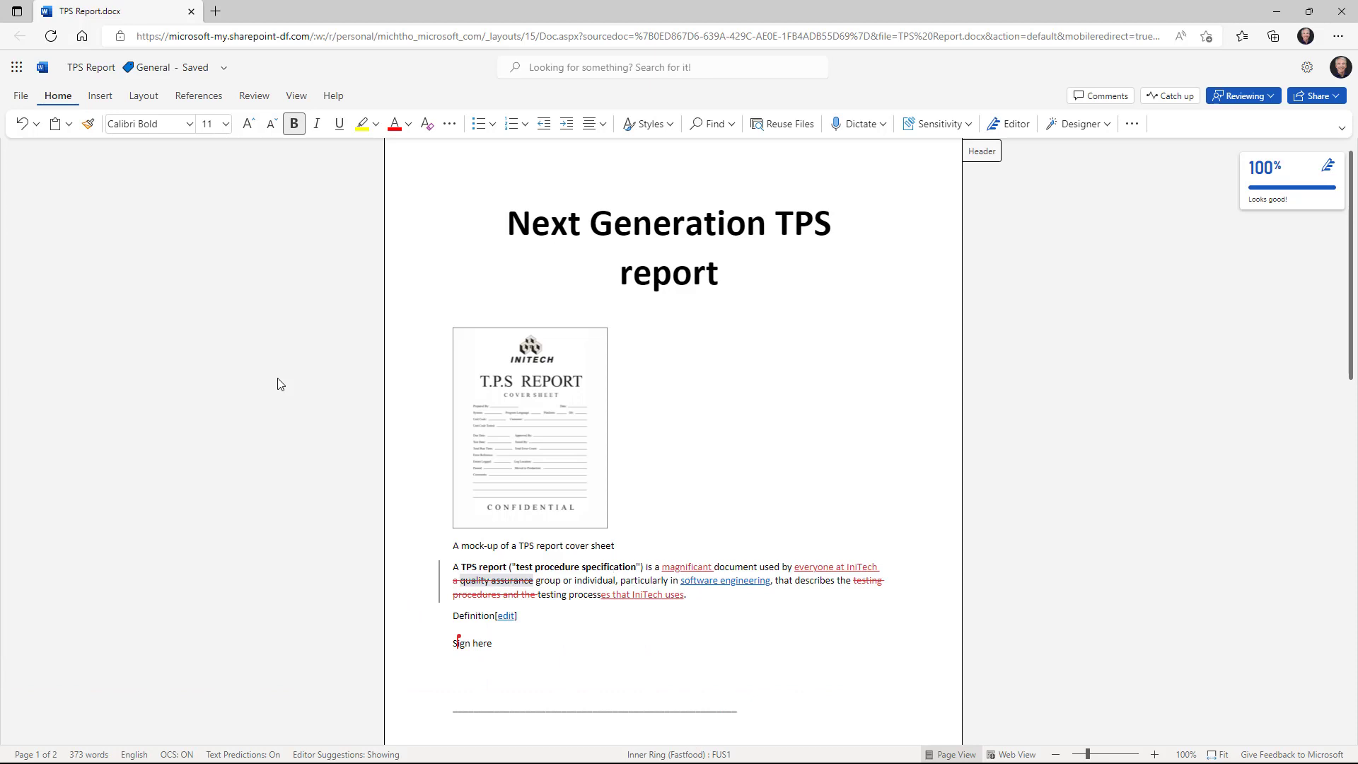
scroll(771, 448, "down", 3)
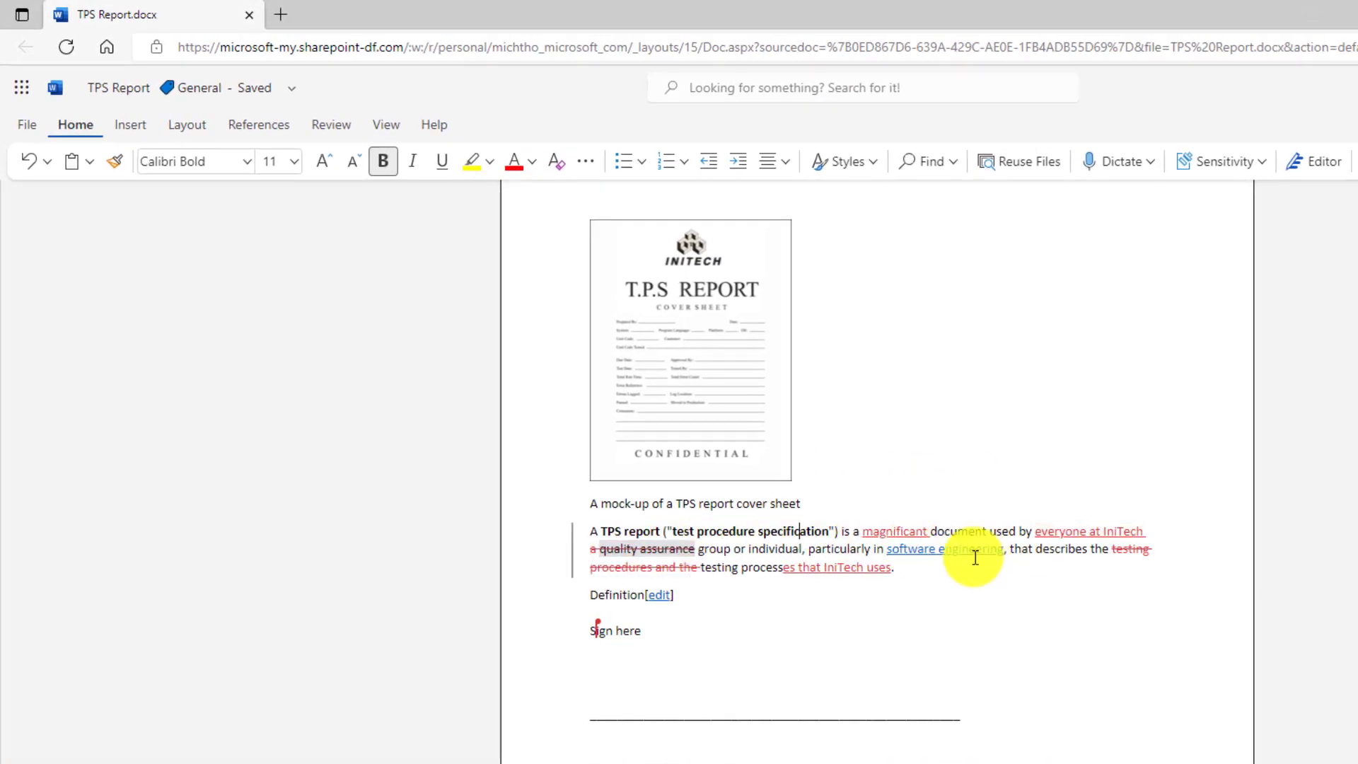
left_click(336, 126)
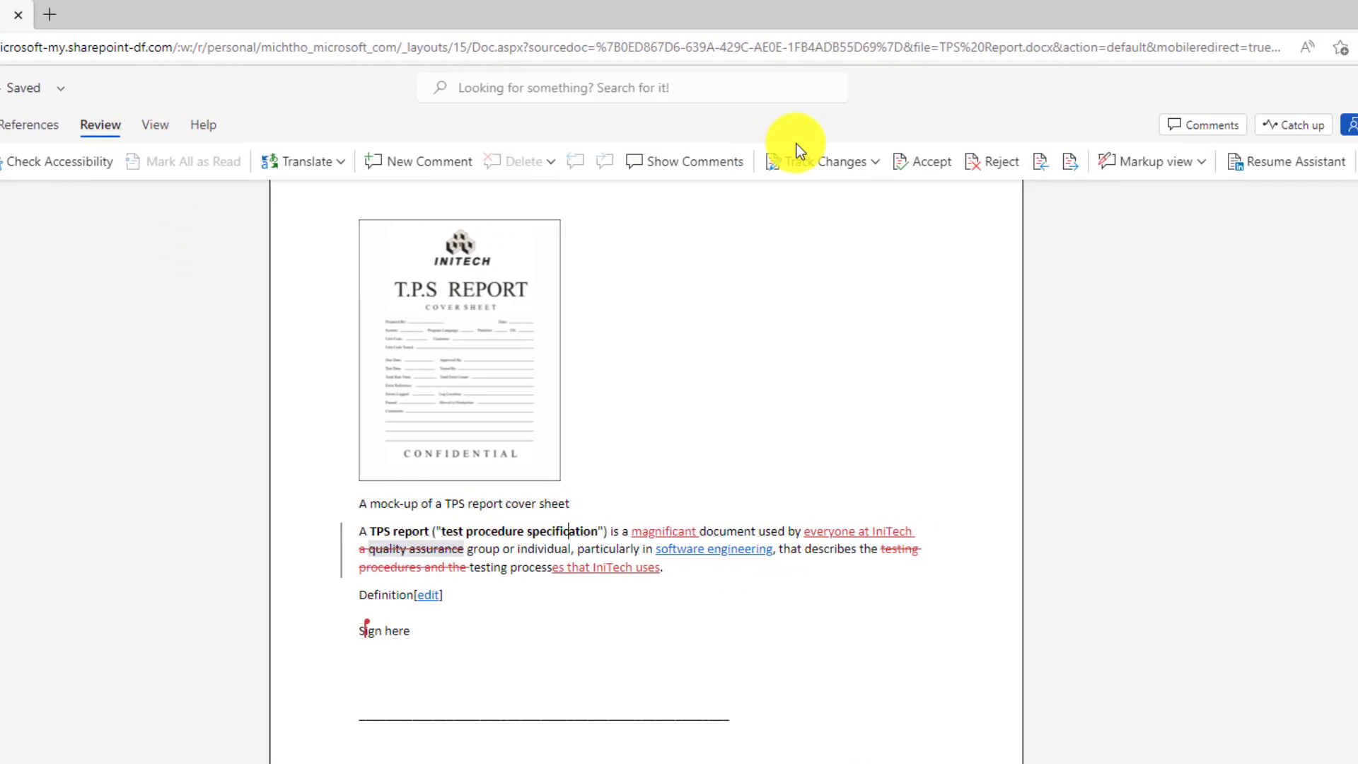
left_click(818, 163)
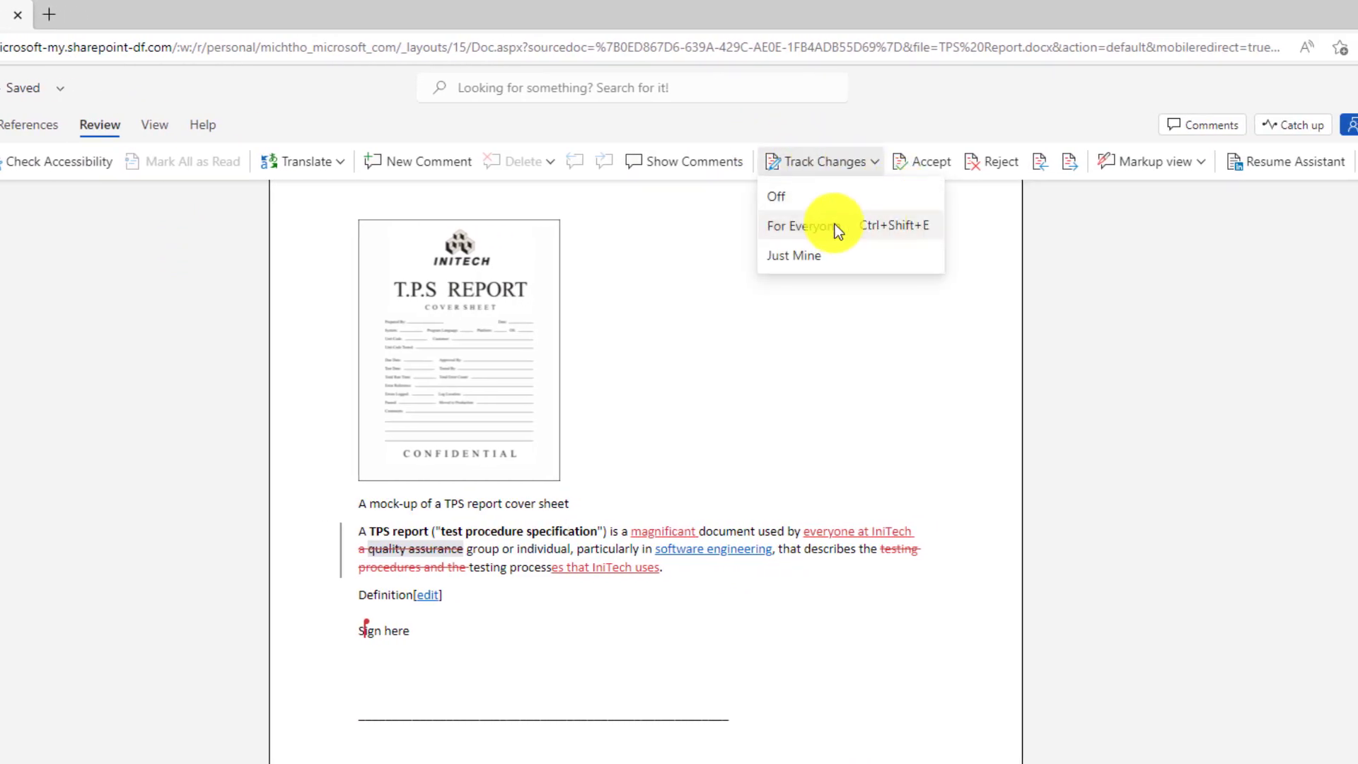
left_click(870, 414)
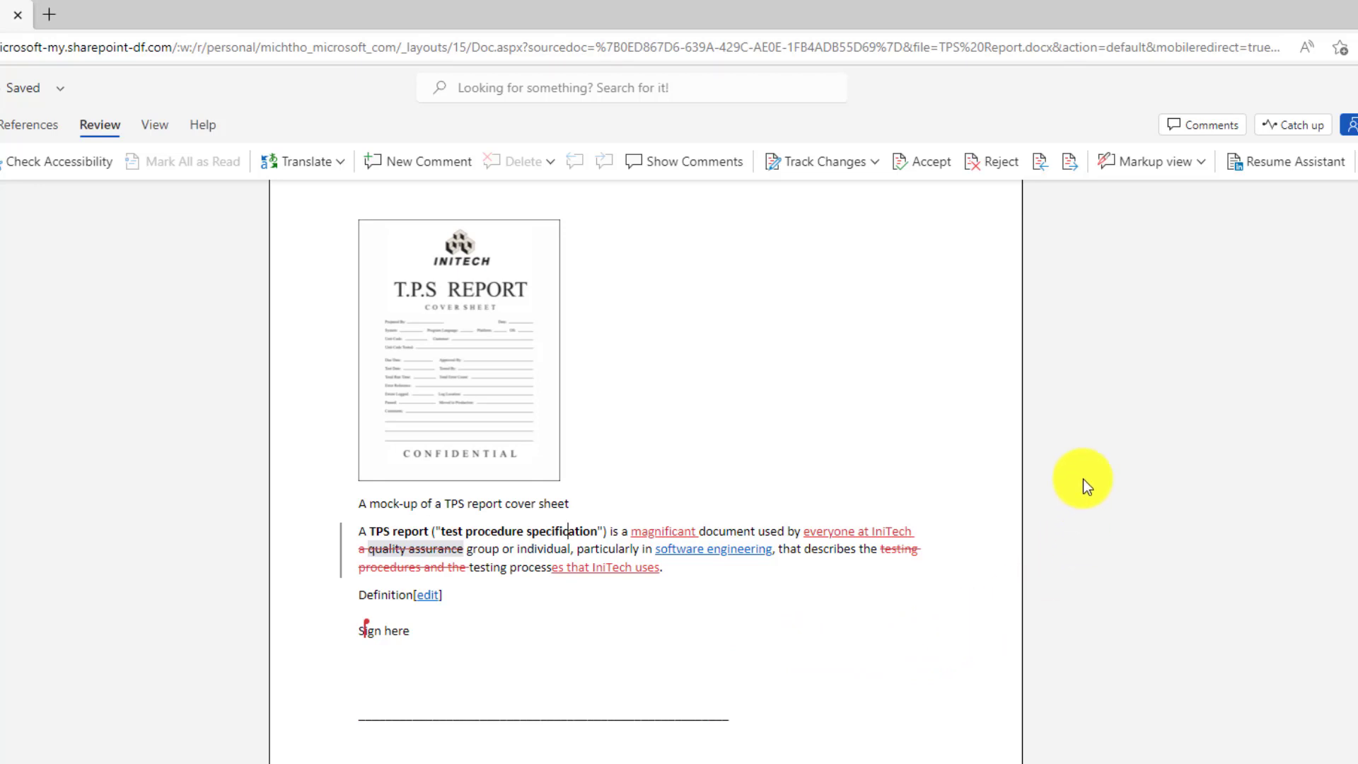
- Try Simple Markup, expanding and collapsing a paragraph's edits, then switch to All Markup
left_click(1159, 170)
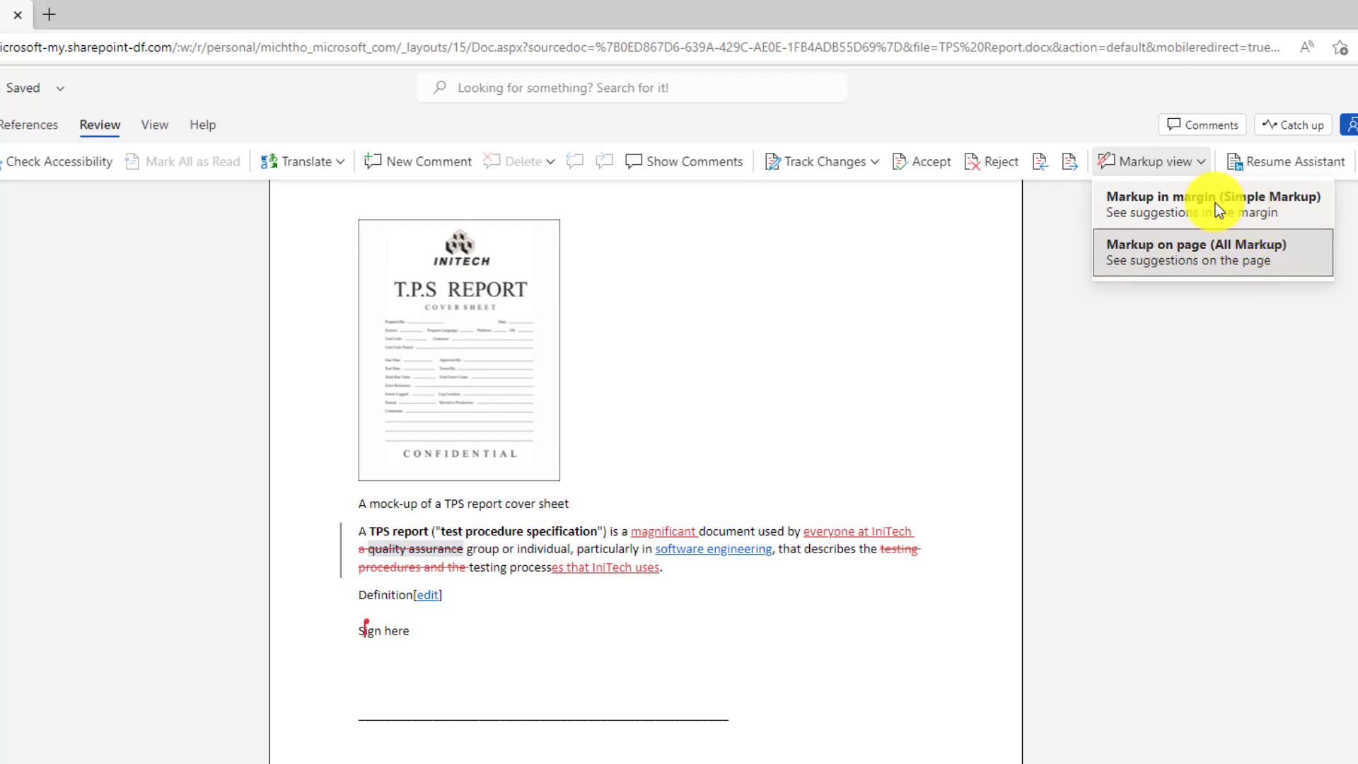
left_click(1282, 202)
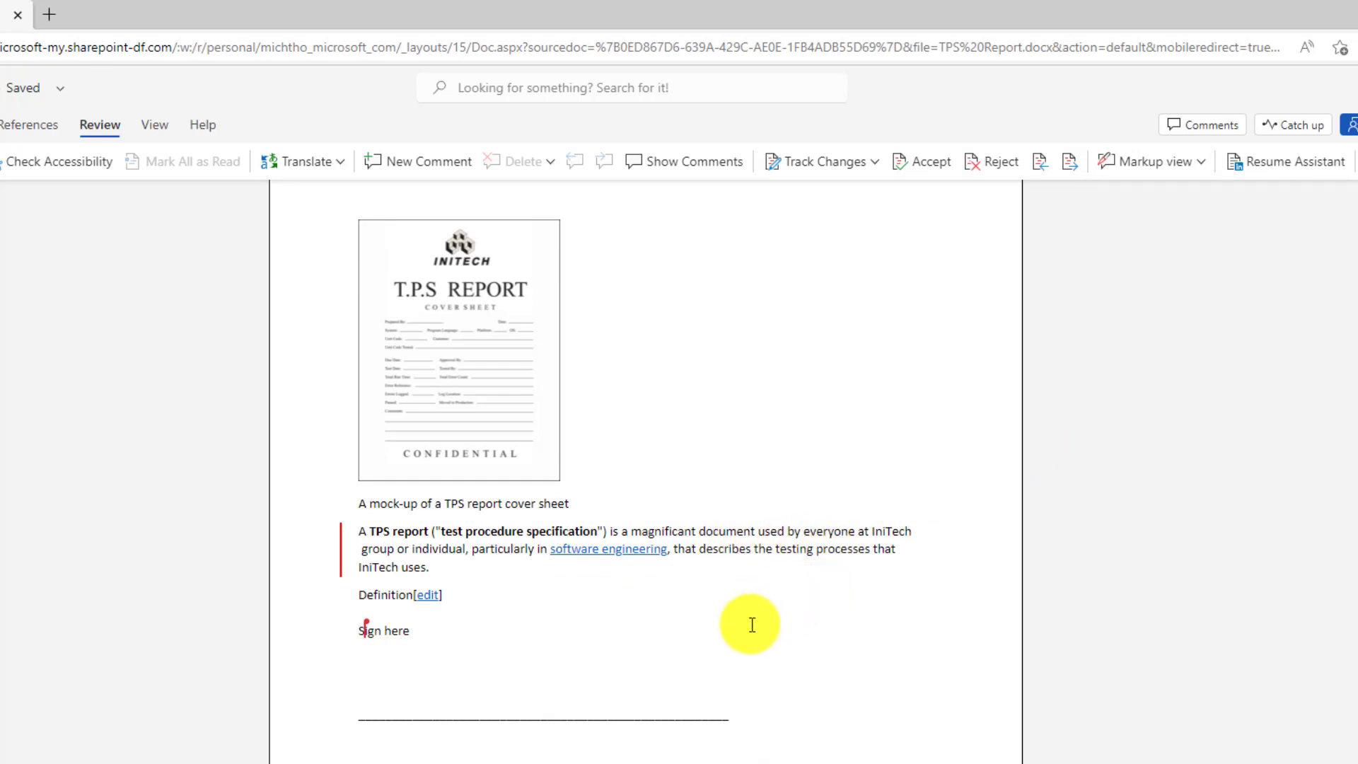
left_click(341, 546)
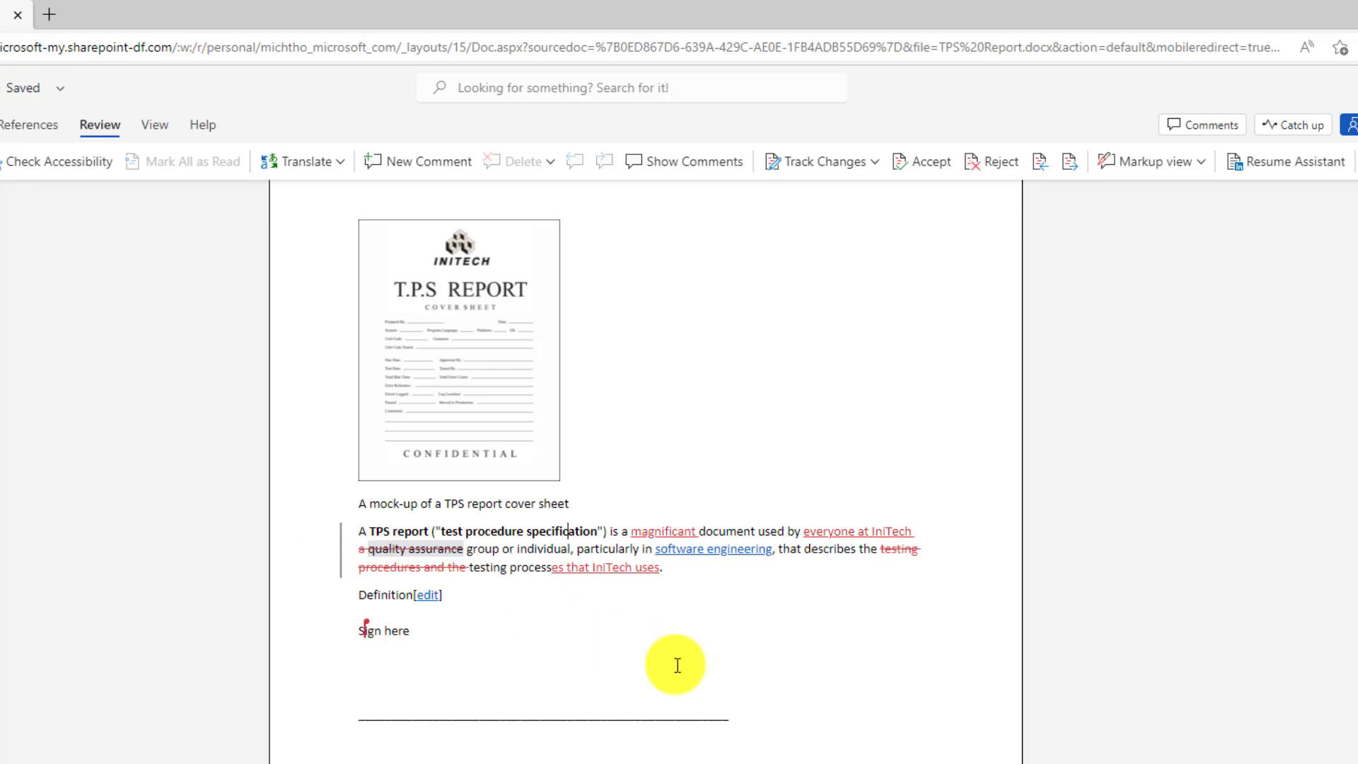
left_click(341, 546)
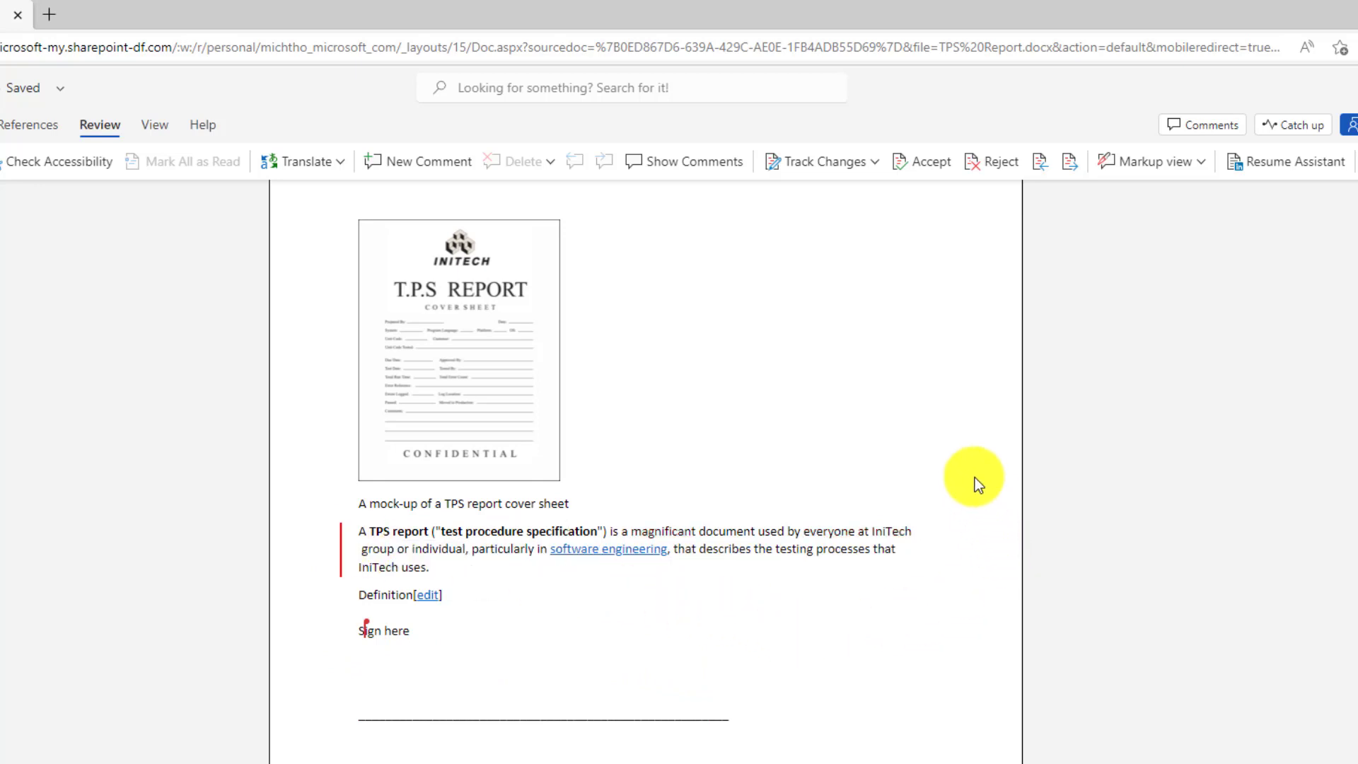
left_click(1160, 169)
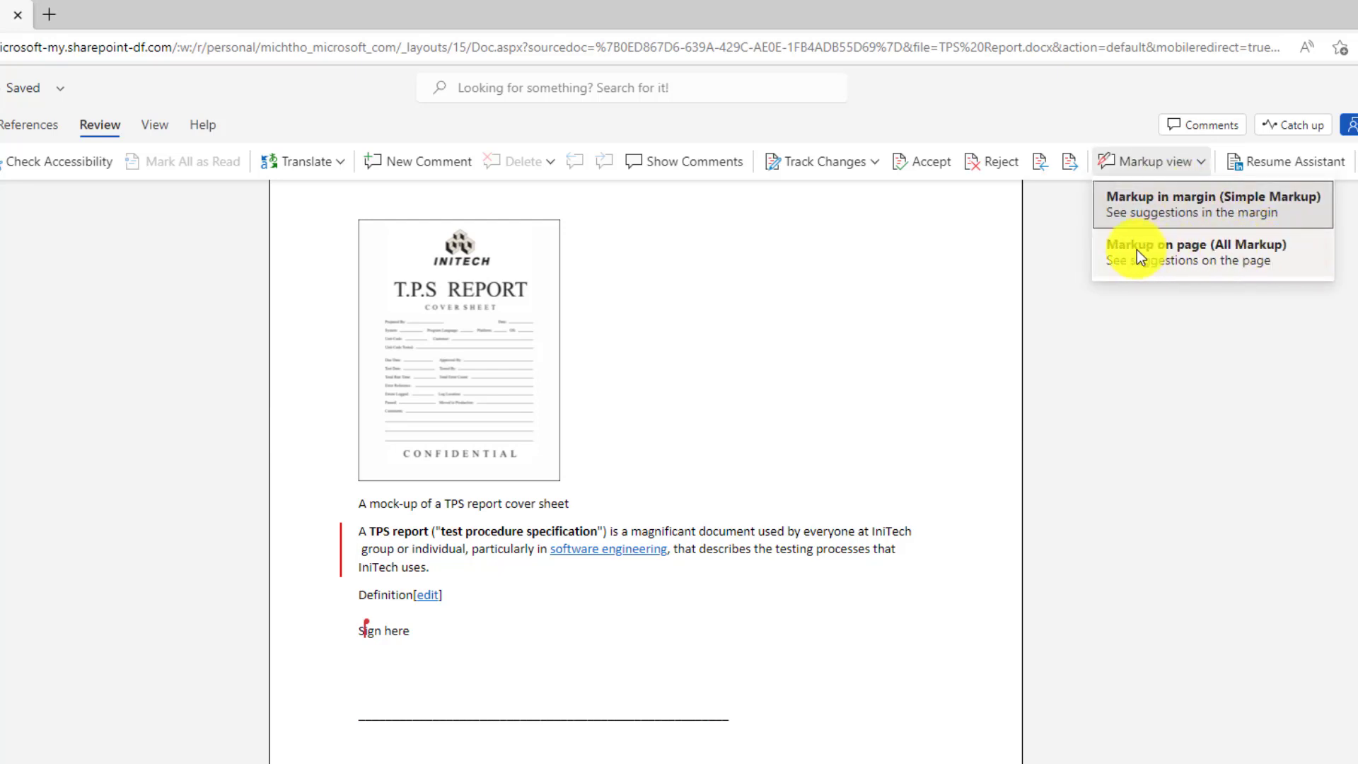
left_click(1241, 266)
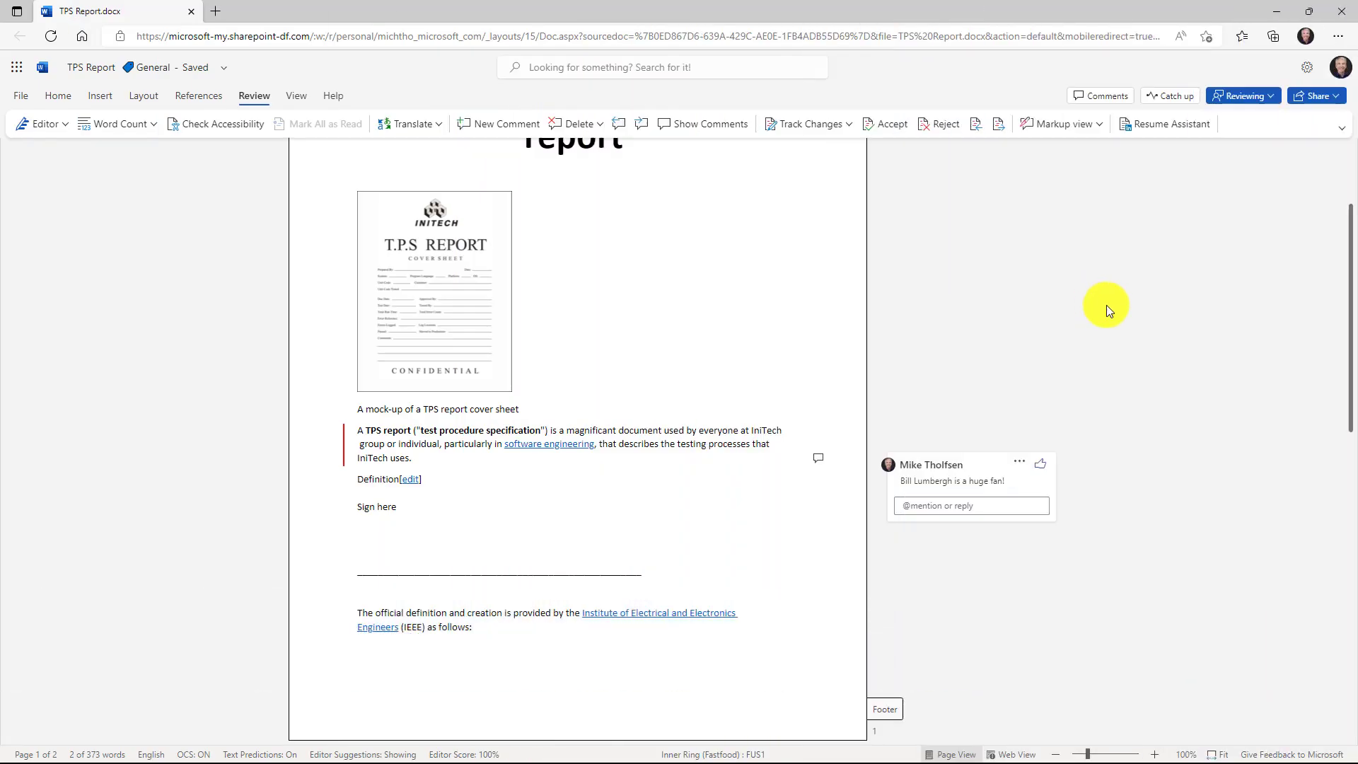
- Like the reviewer comment beside the opening paragraph and check who has liked it
scroll(746, 334, "up", 3)
scroll(746, 334, "down", 3)
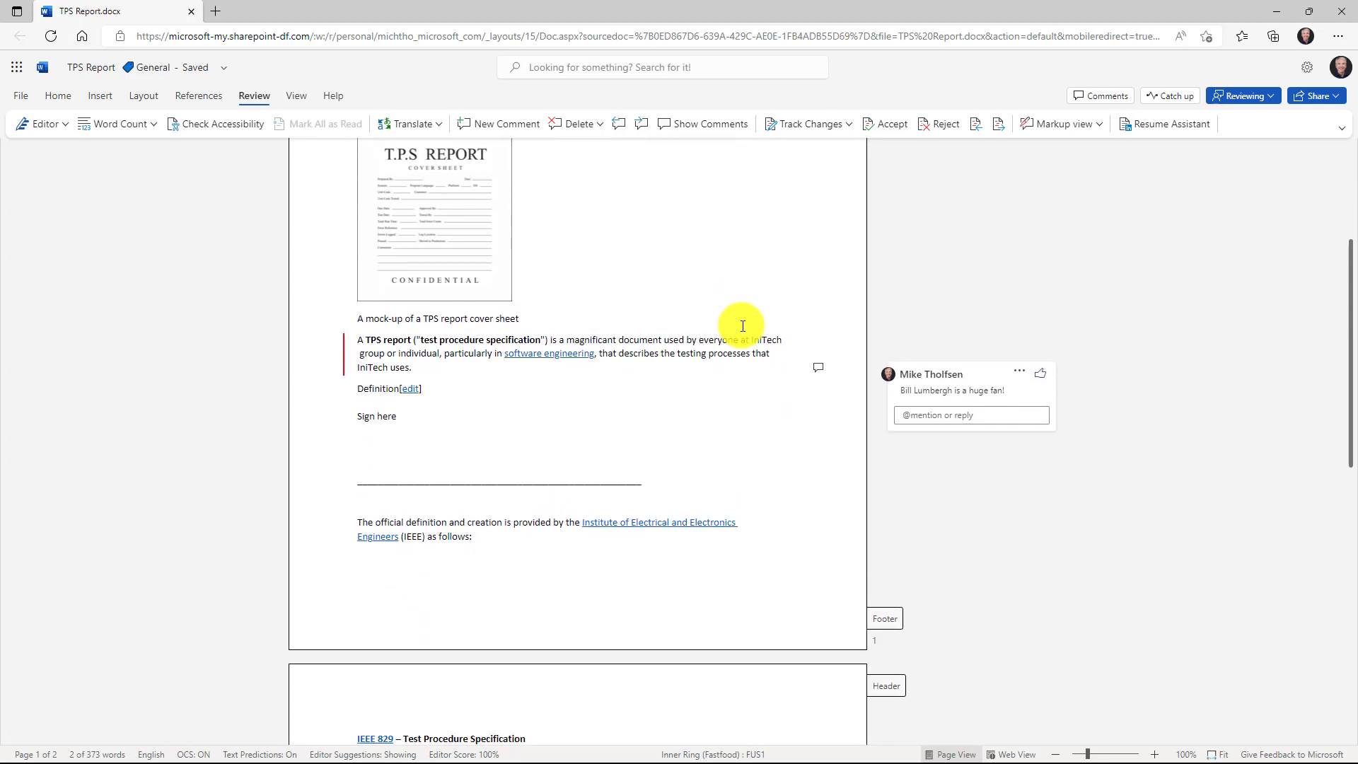
left_click(905, 384)
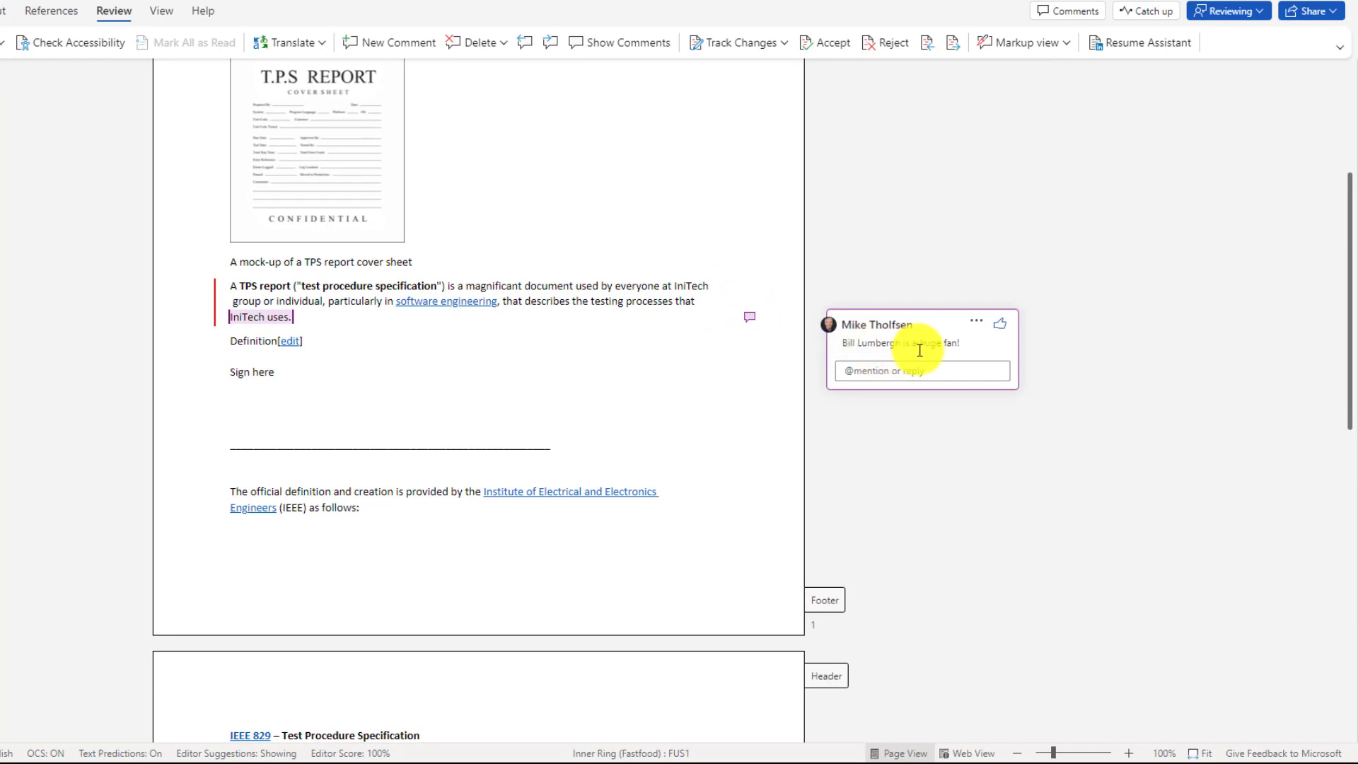
left_click(999, 326)
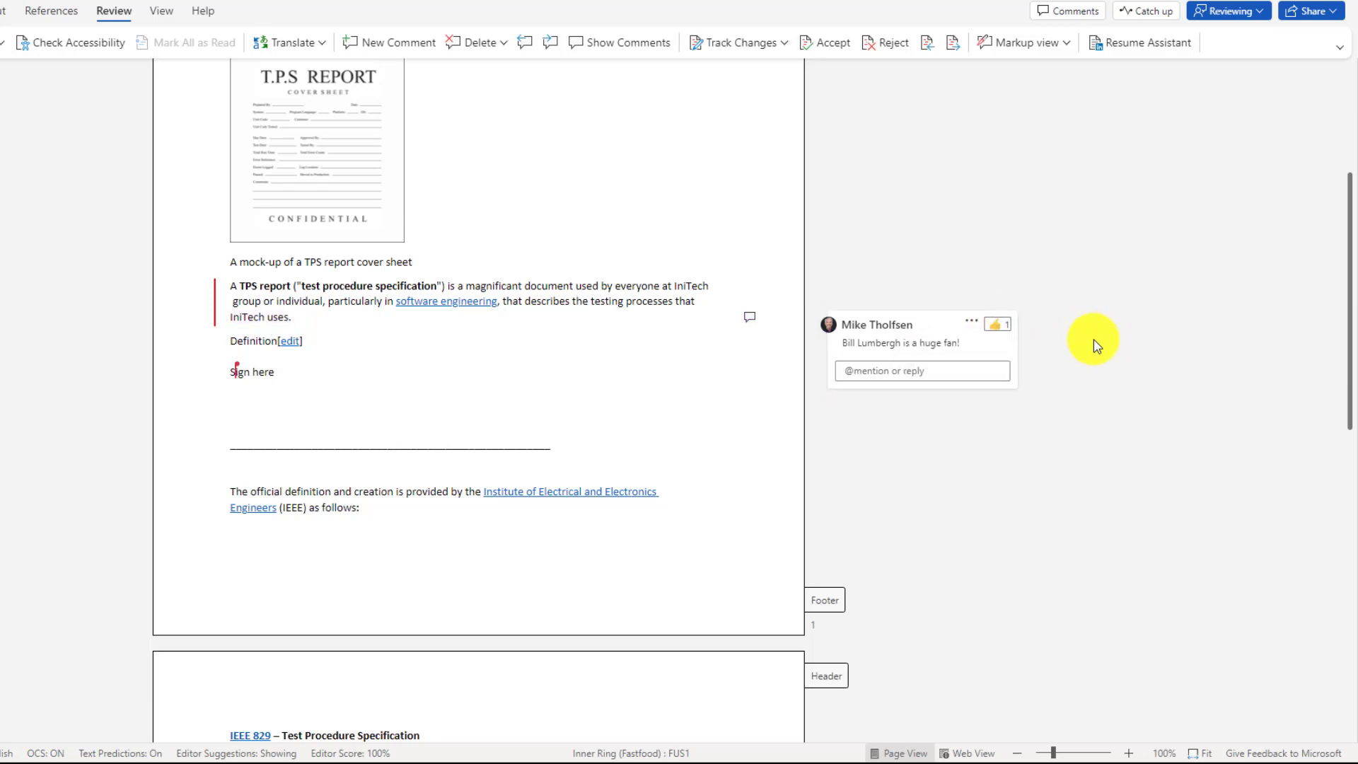
scroll(1068, 403, "down", 8)
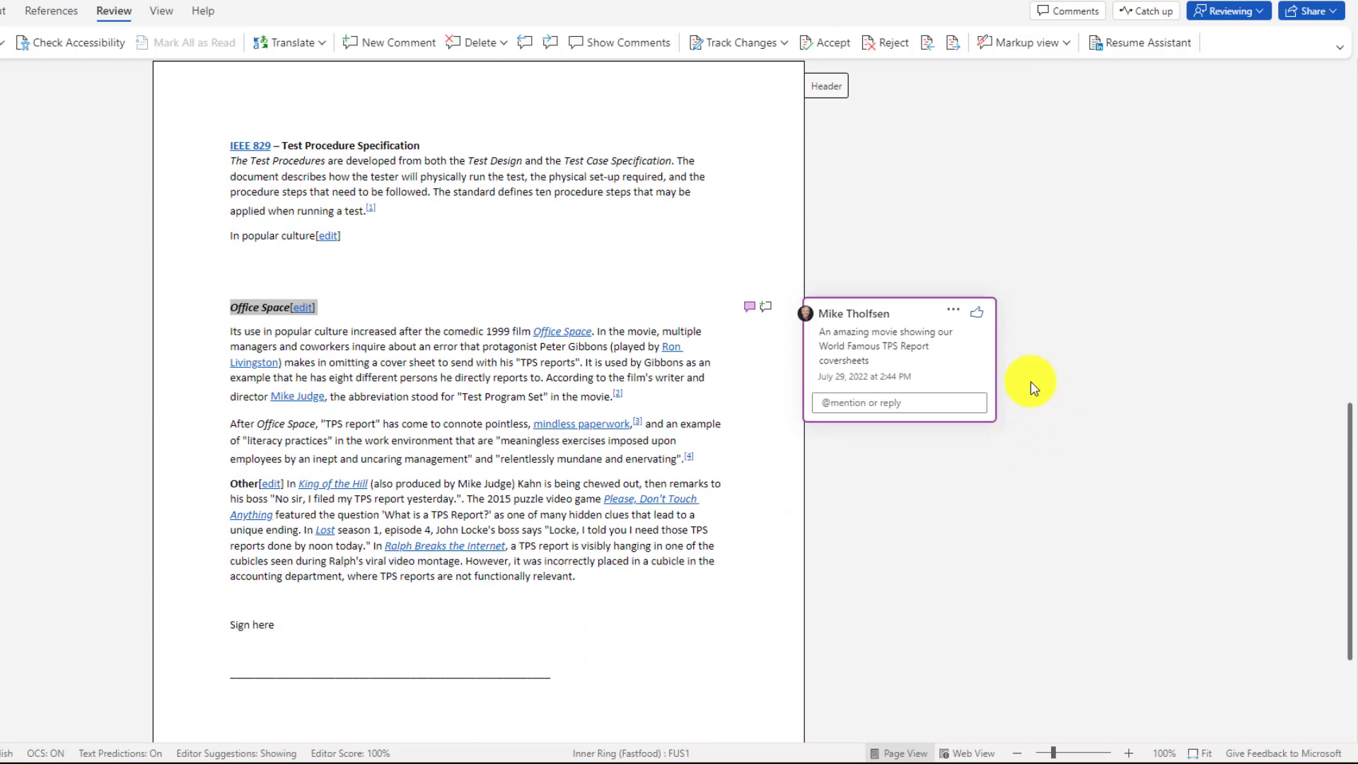
left_click(979, 322)
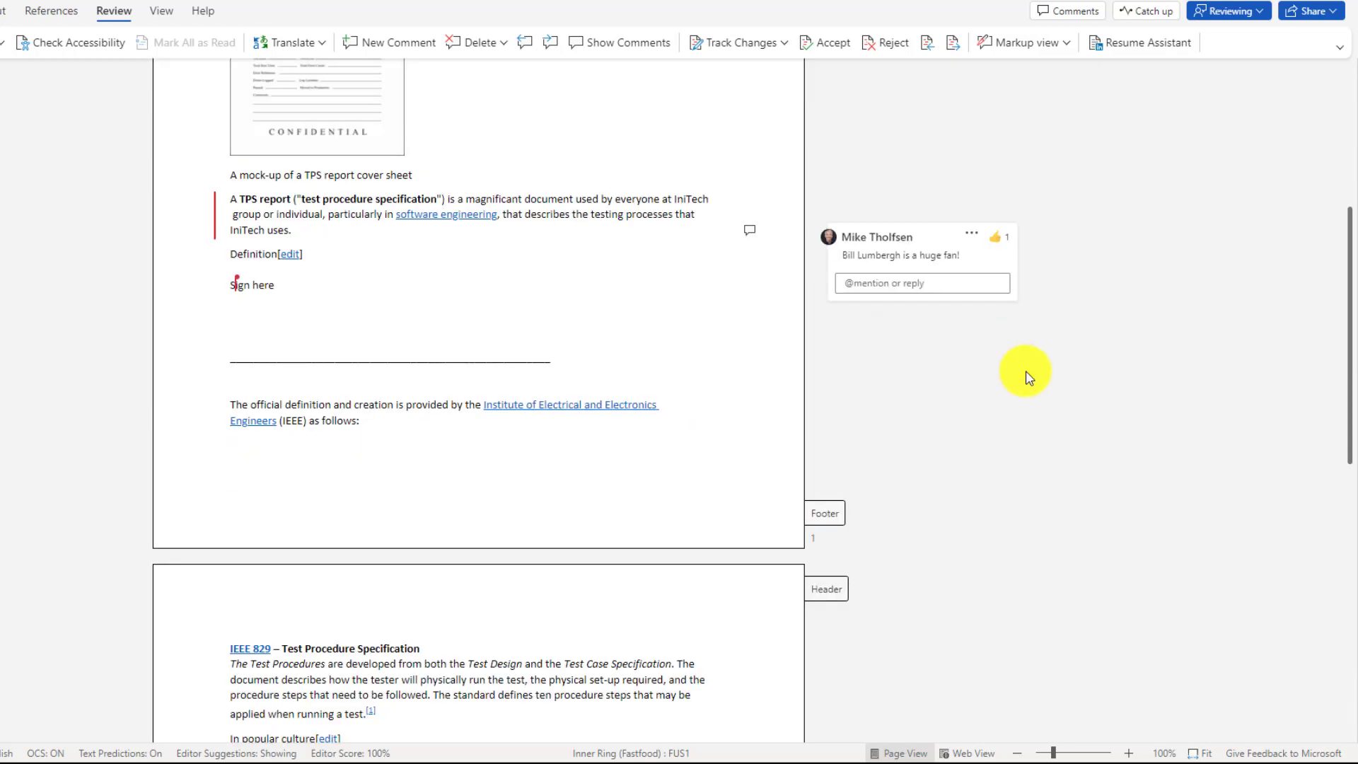
scroll(1053, 357, "up", 3)
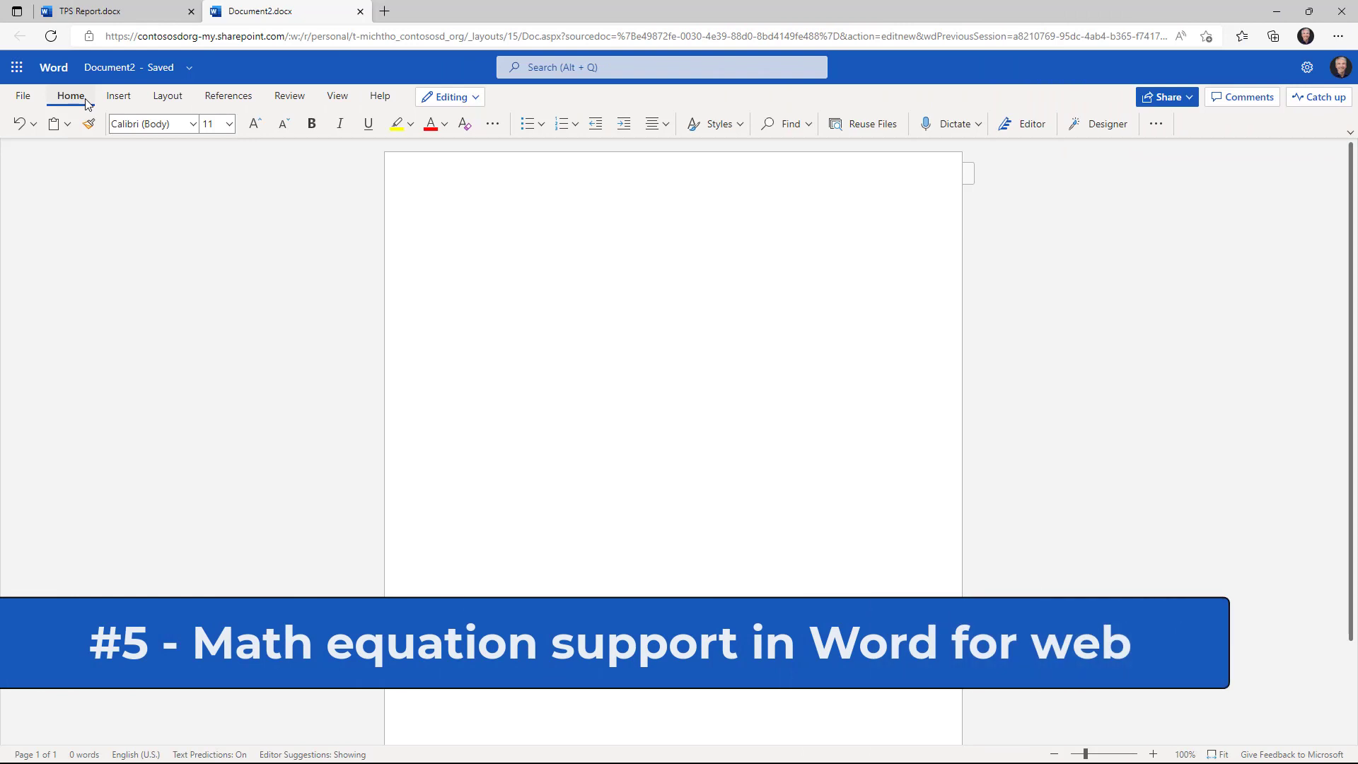
- Open Insert > Equation and browse Symbols and Structures down to the Radicals category
left_click(108, 101)
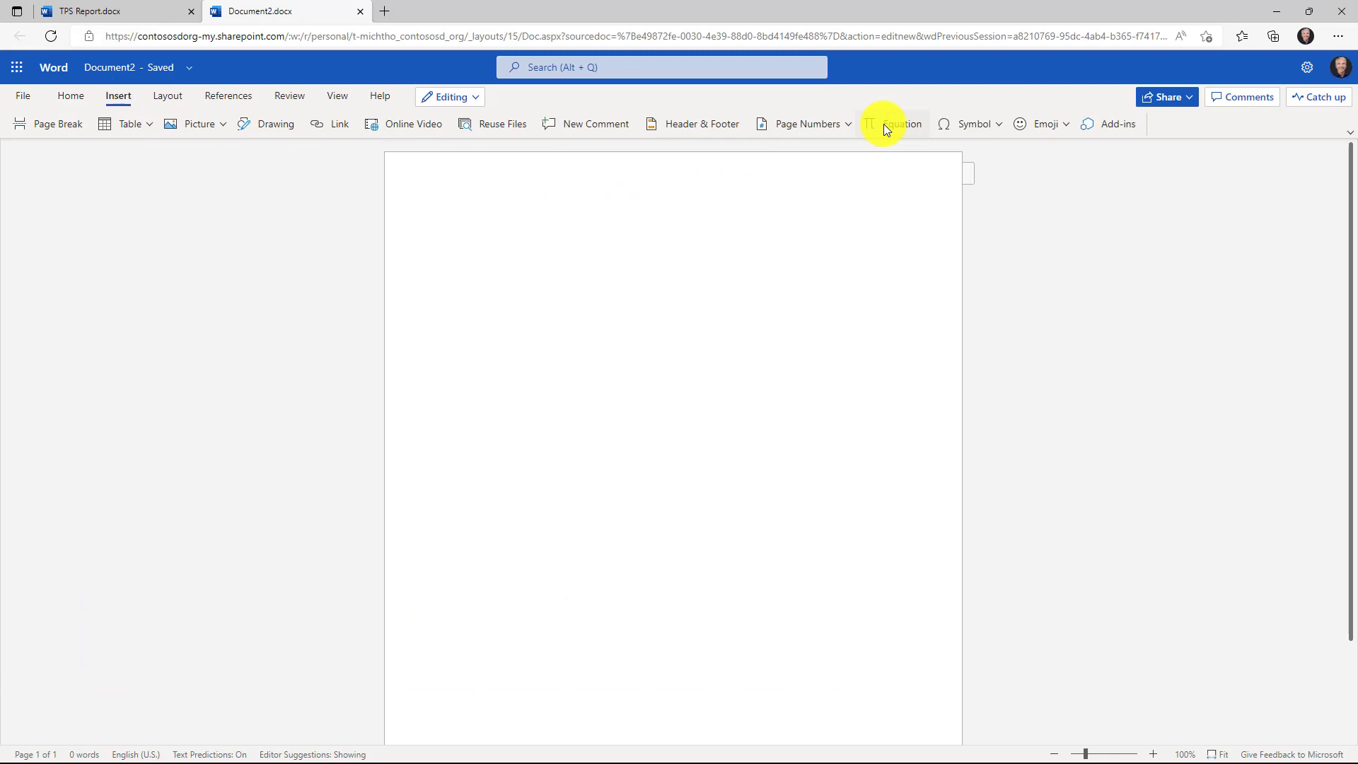
left_click(911, 126)
left_click(1101, 189)
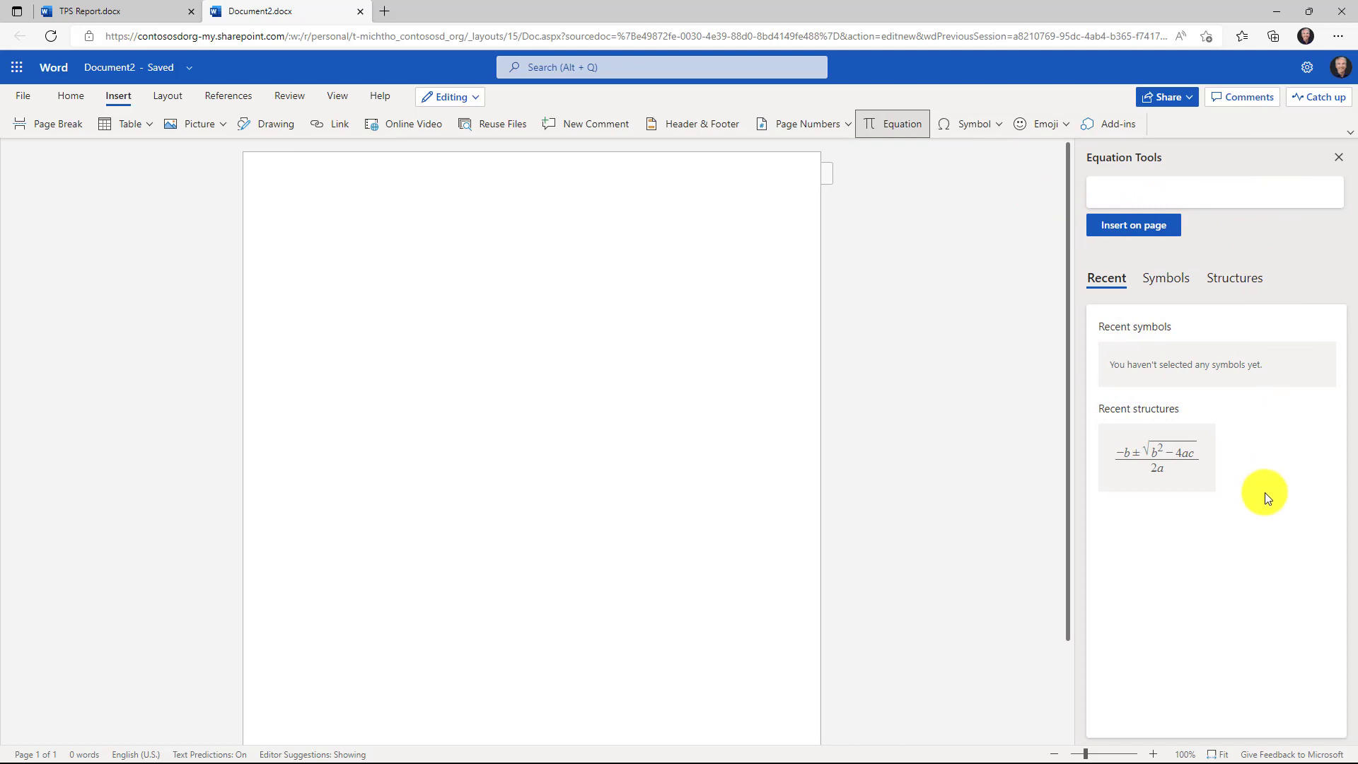
left_click(1162, 278)
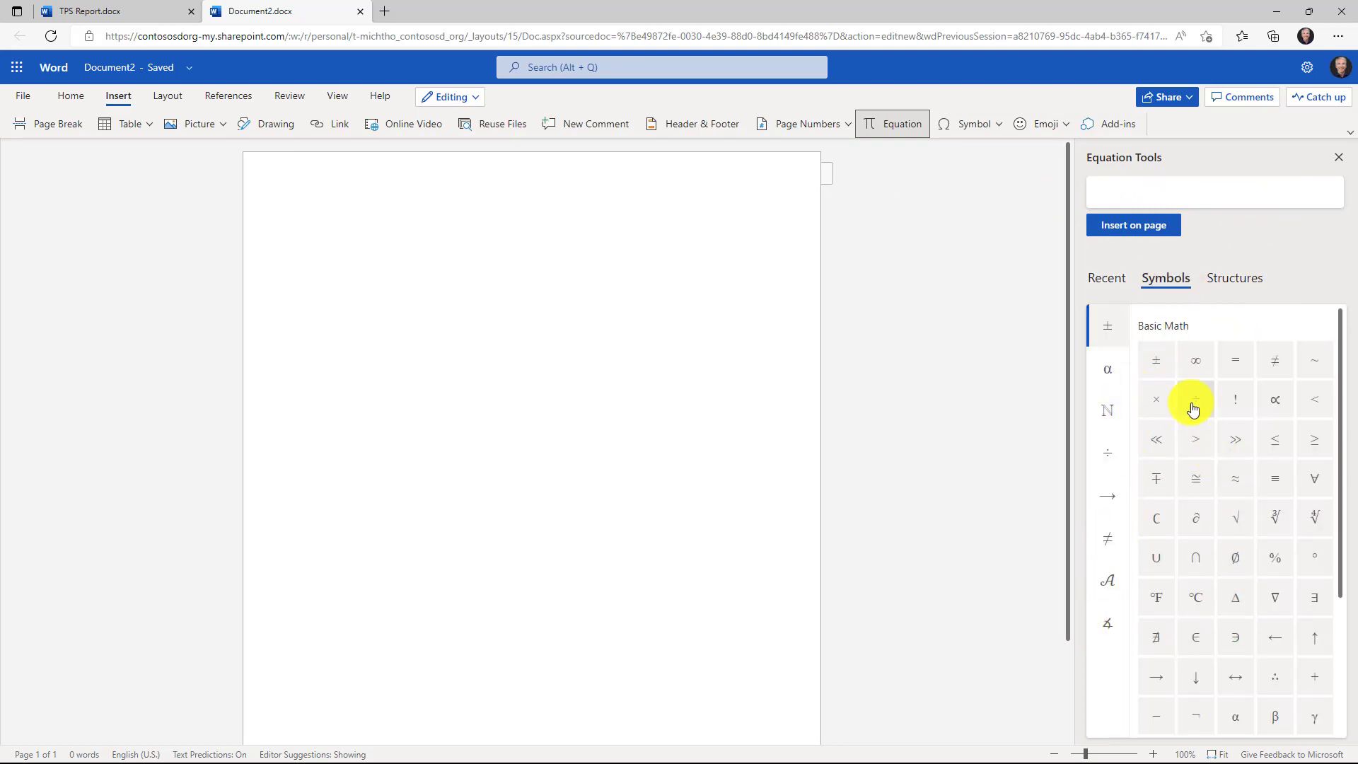
left_click(1246, 278)
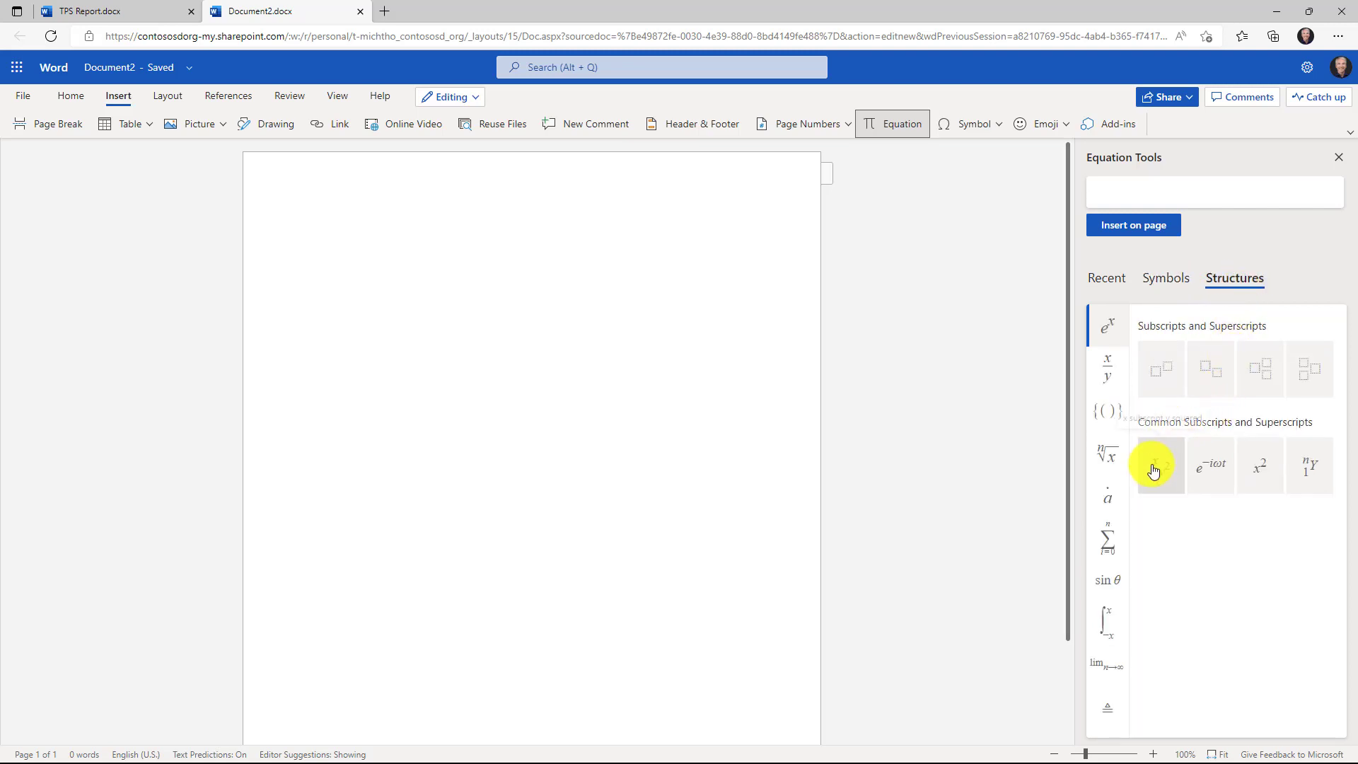
left_click(1105, 452)
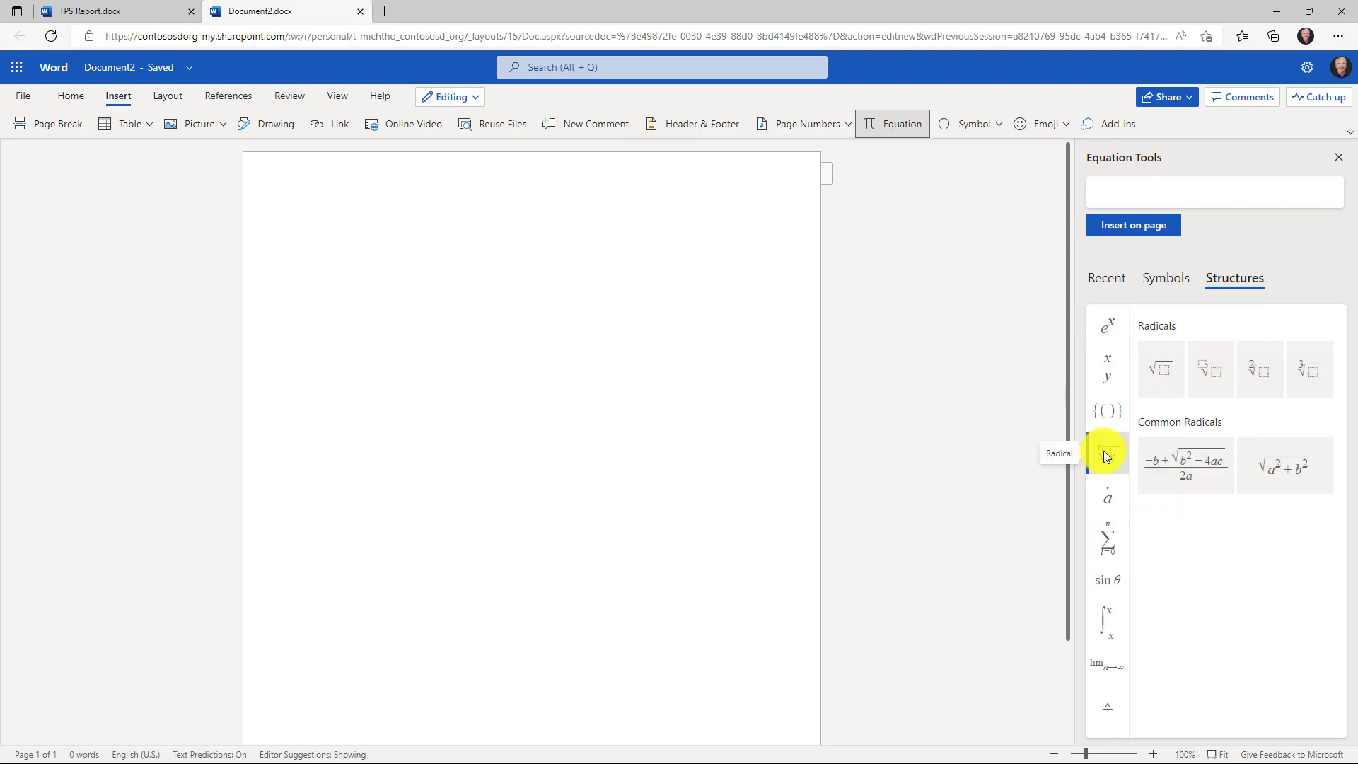
- Insert the quadratic formula (−b ± √(b²−4ac)) / 2a on the page, then view the Recent tab
left_click(1207, 470)
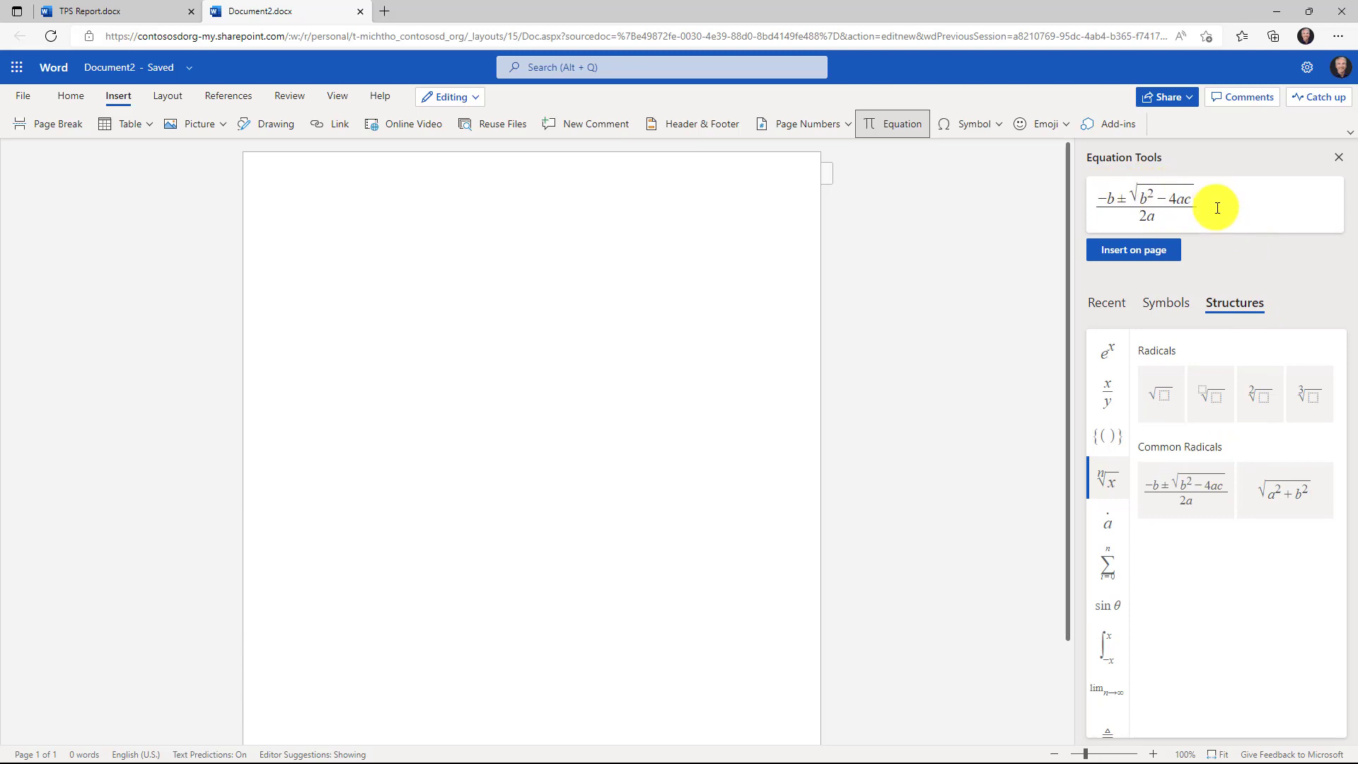
left_click(1171, 259)
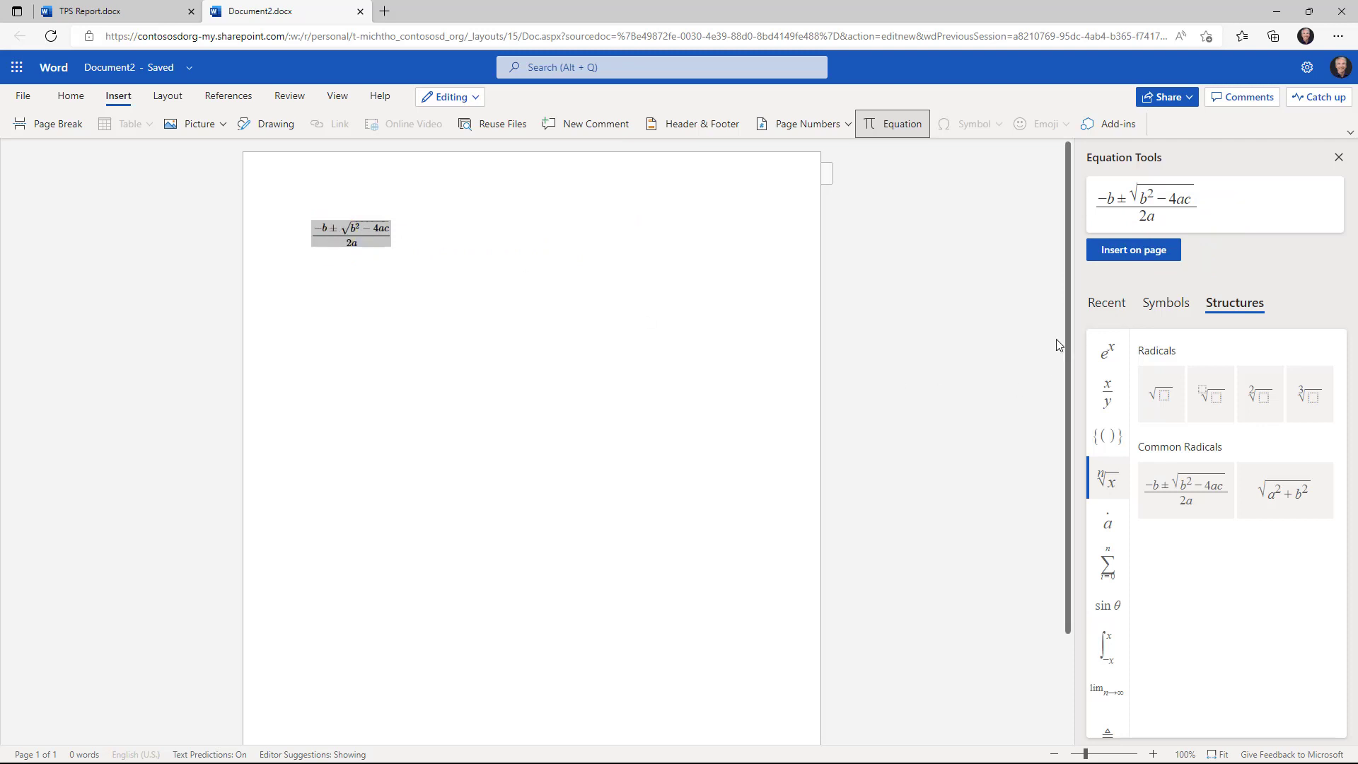
left_click(645, 327)
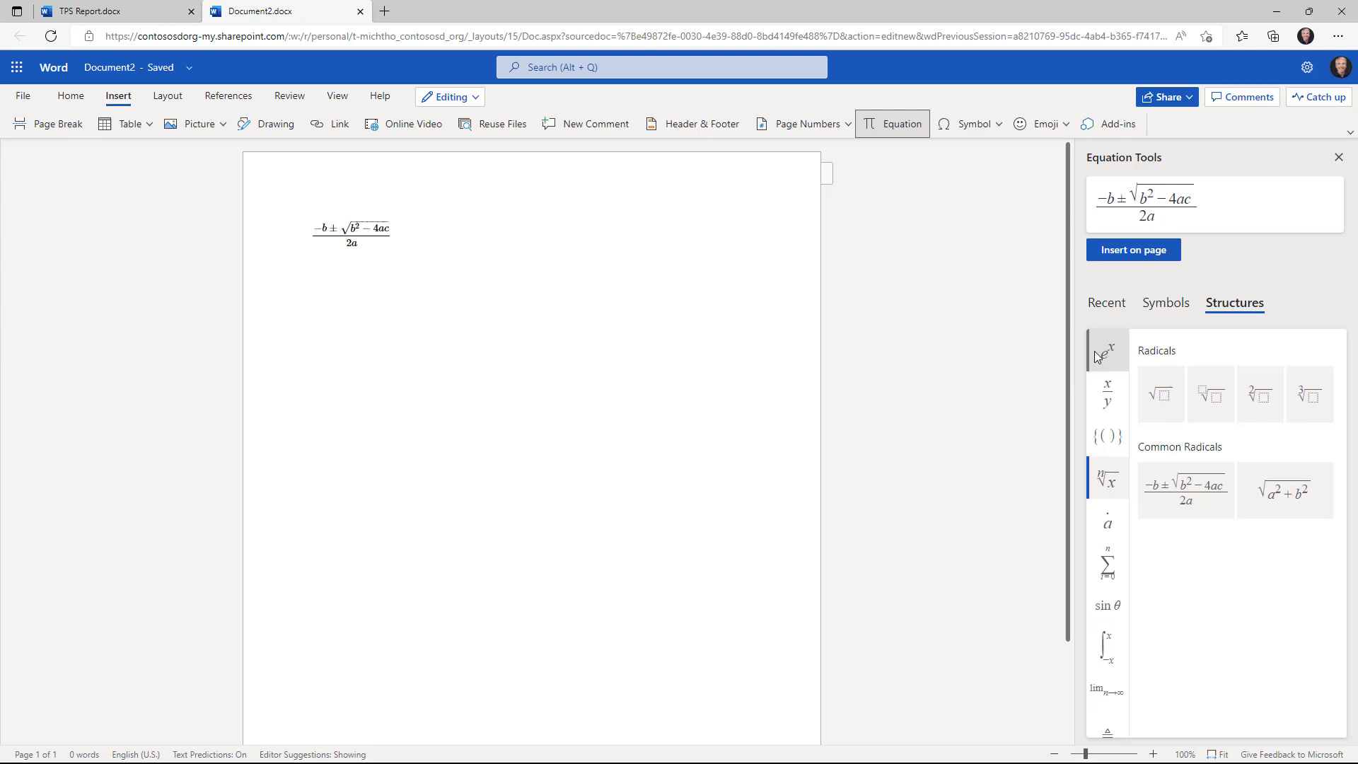
left_click(1108, 303)
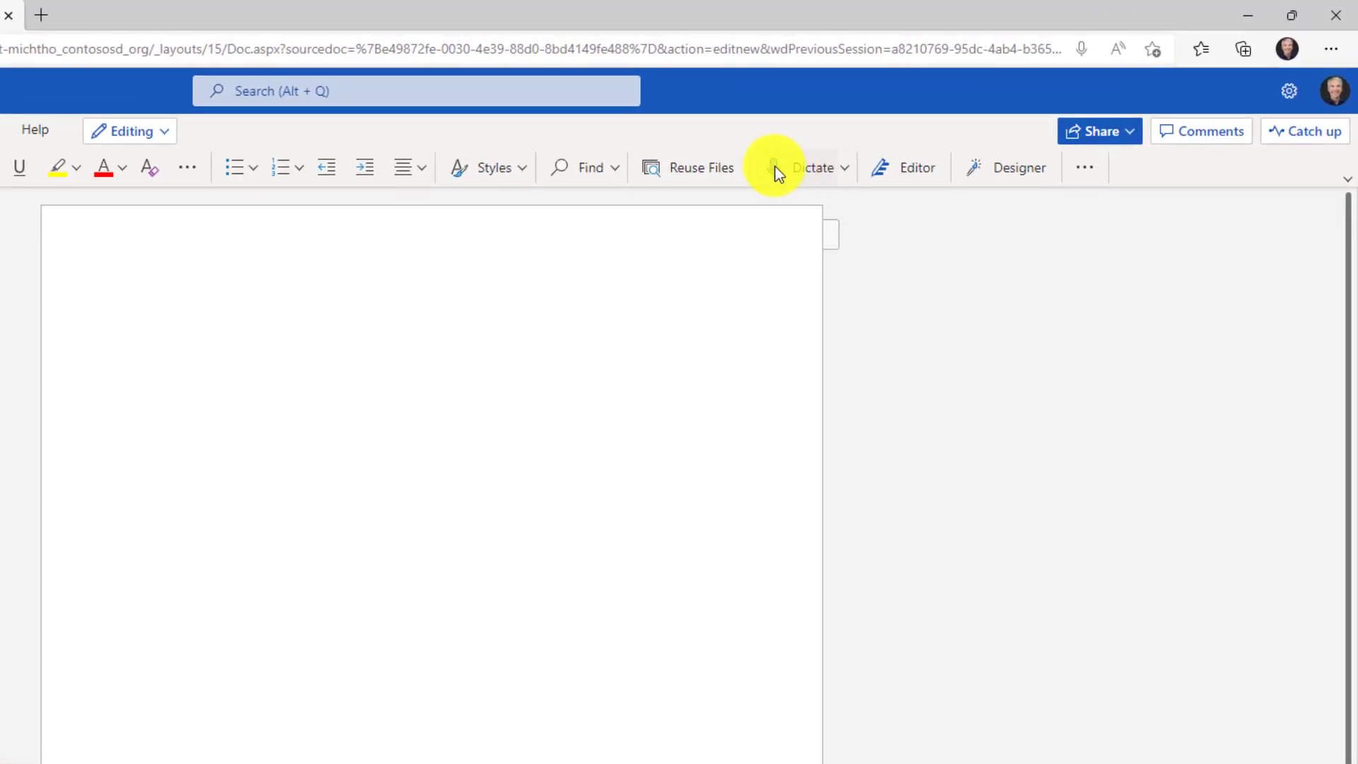
- Dictate the two toolbar sentences, moving the dictation toolbar to mid-page before stopping
left_click(814, 170)
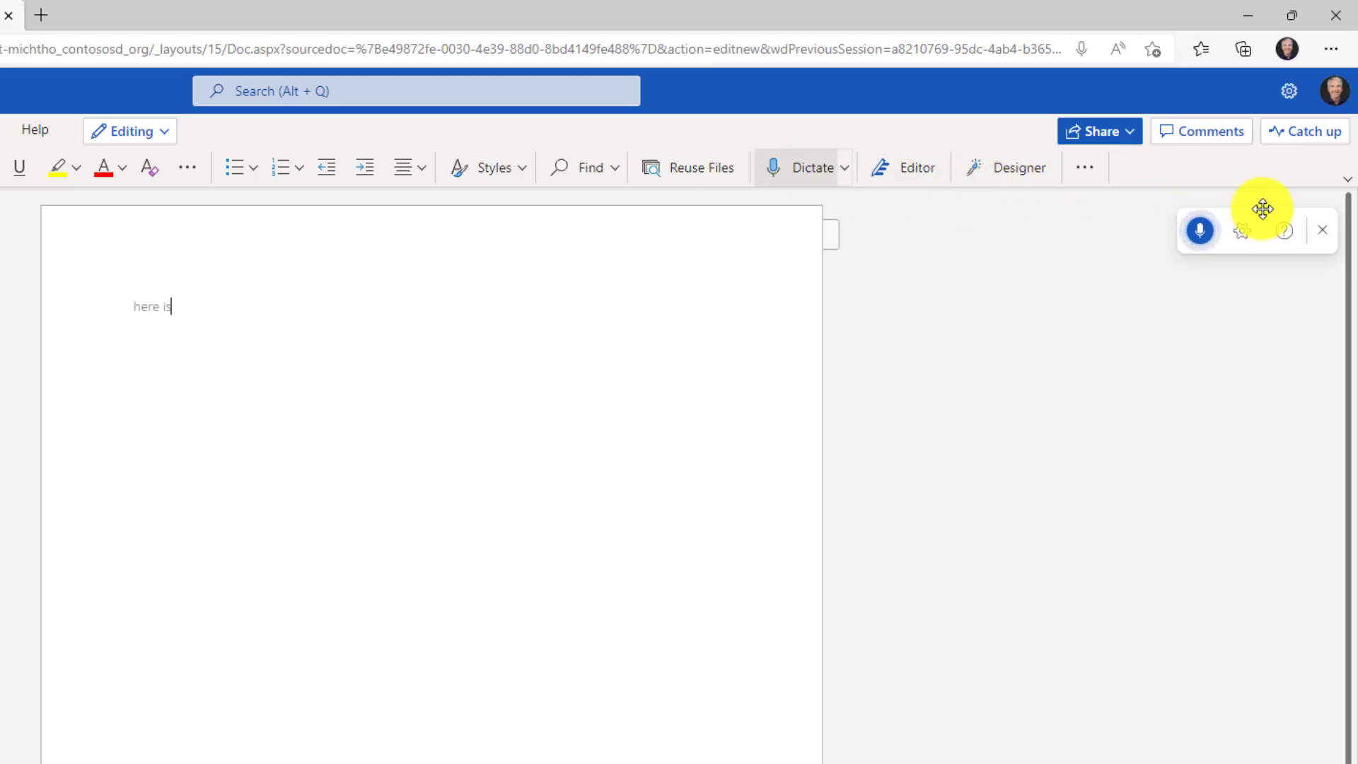
left_click_drag(1263, 209, 645, 568)
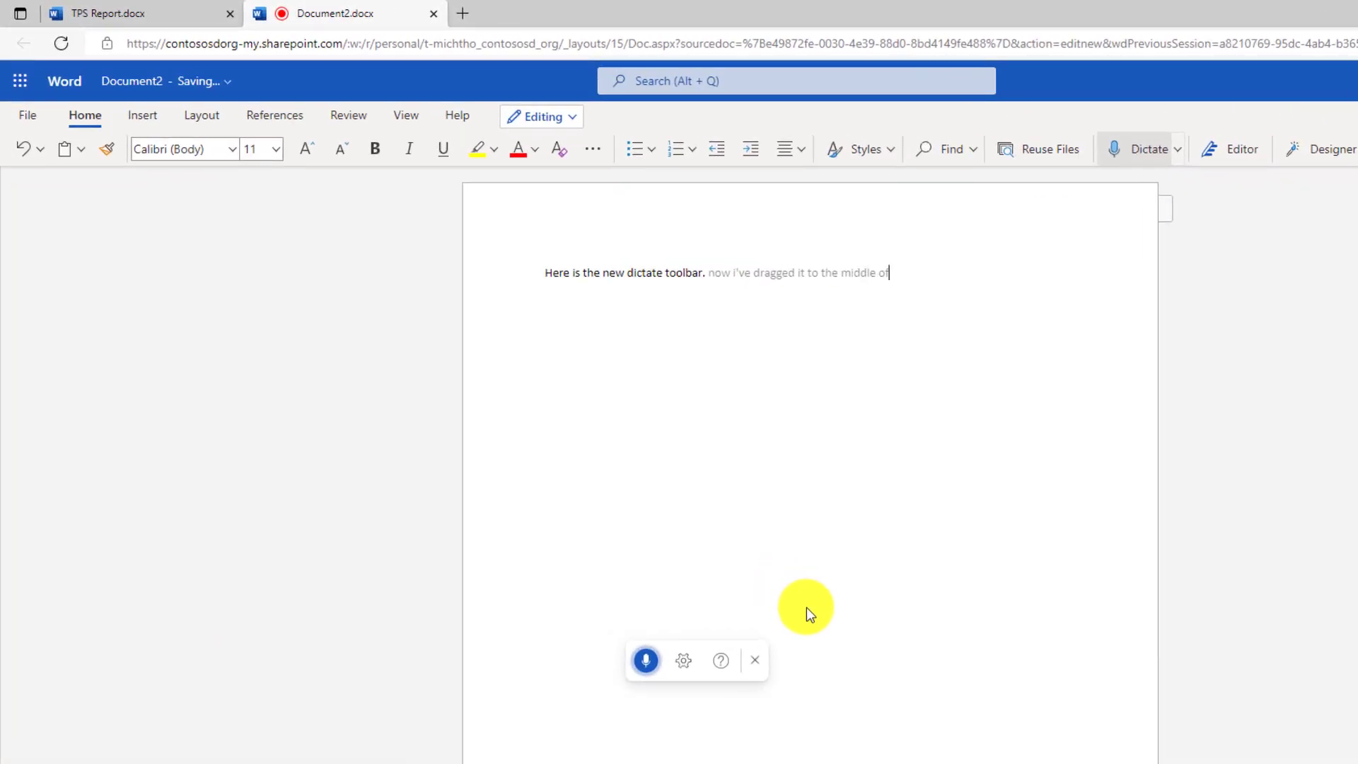
left_click(640, 661)
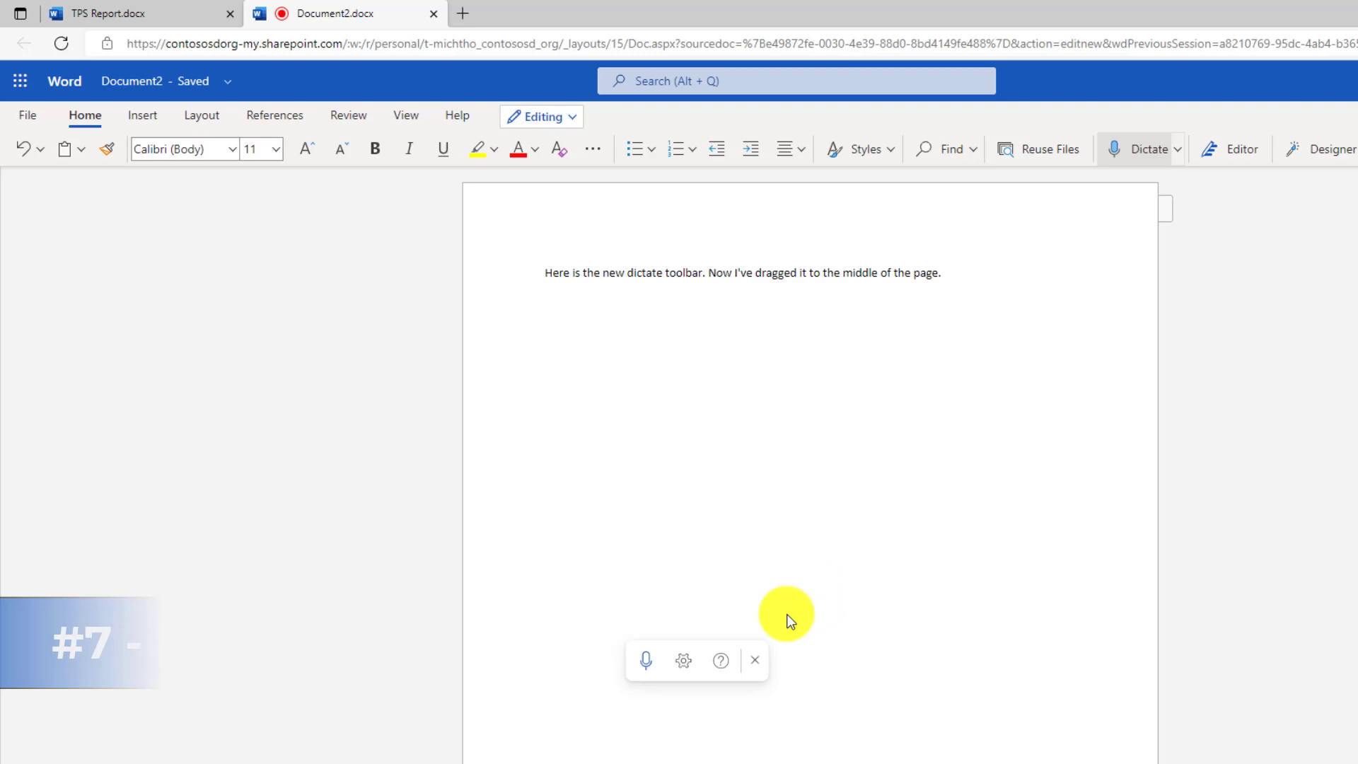
- Open dictation settings and scroll through the spoken languages, keeping English (U.S.)
left_click(682, 669)
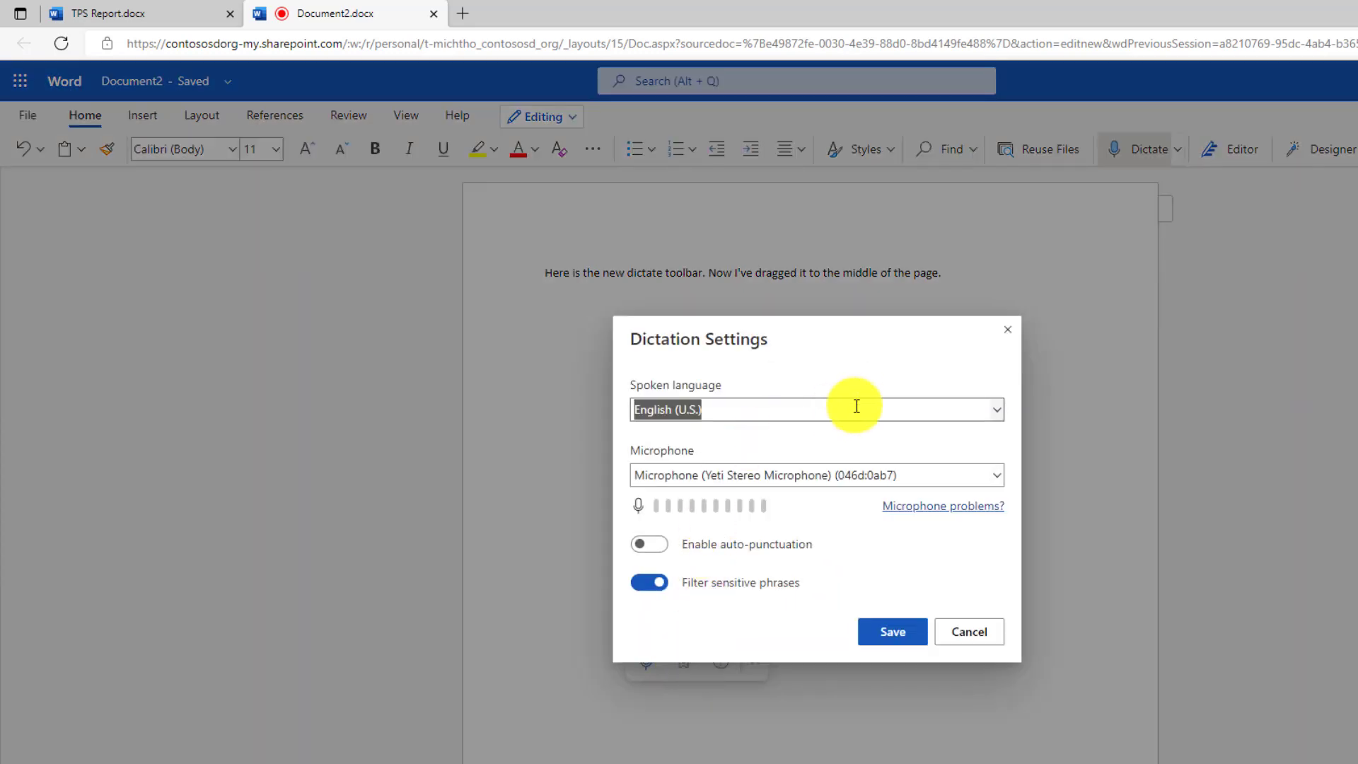
left_click(993, 416)
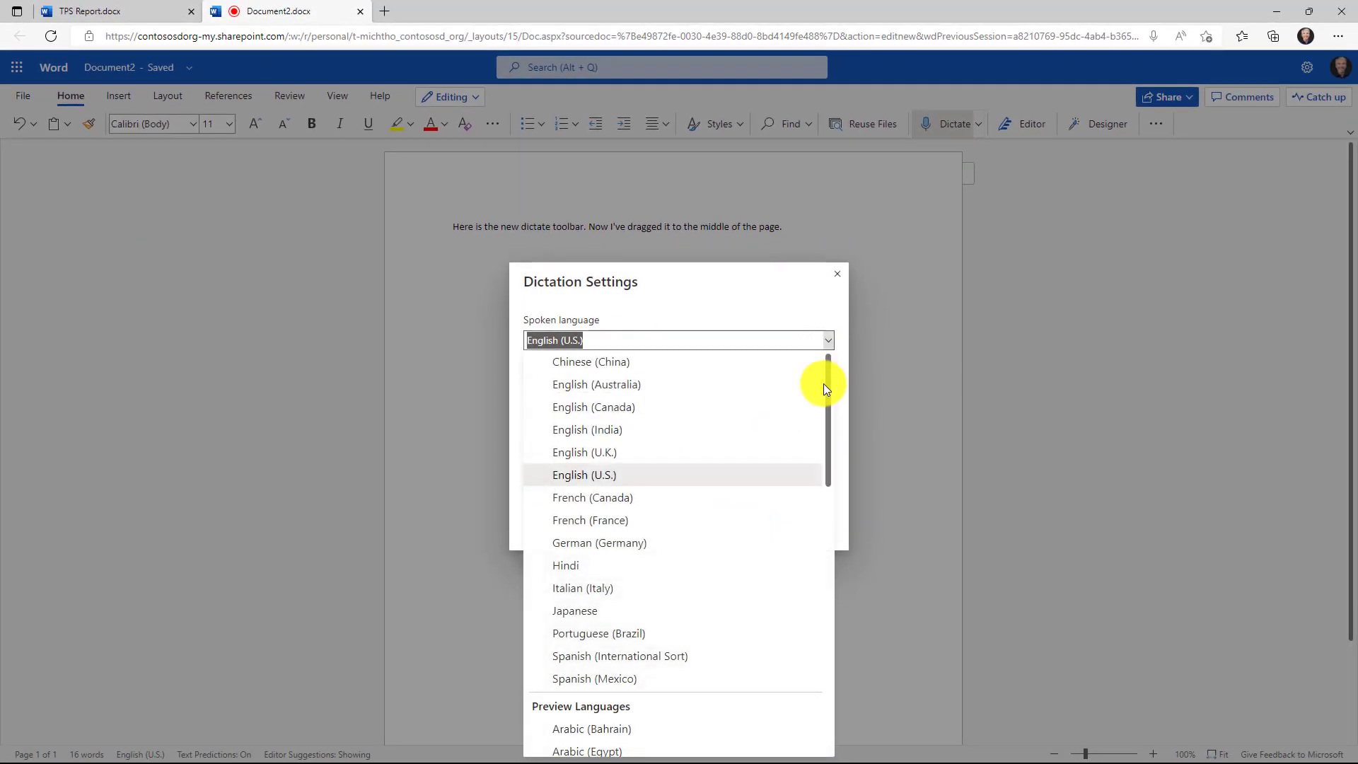
left_click_drag(826, 387, 832, 498)
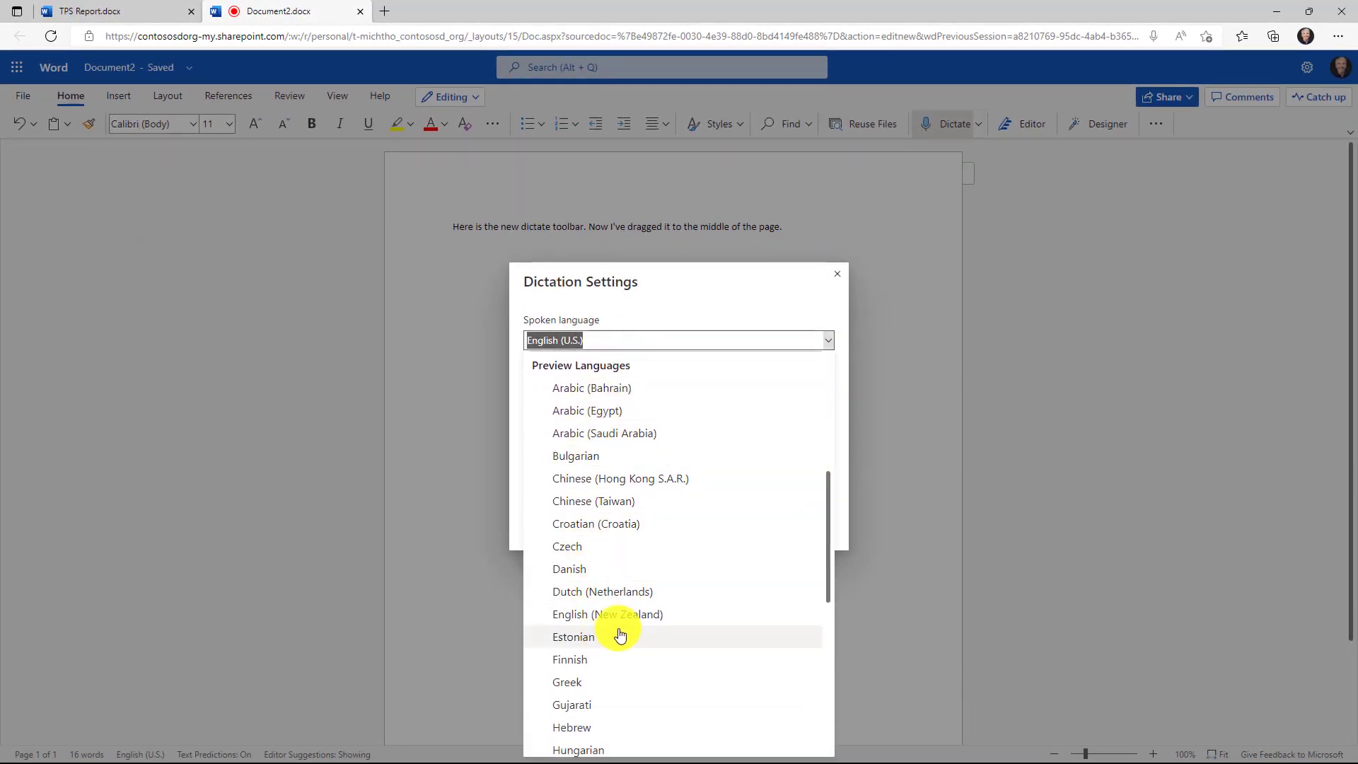
left_click_drag(828, 545, 813, 423)
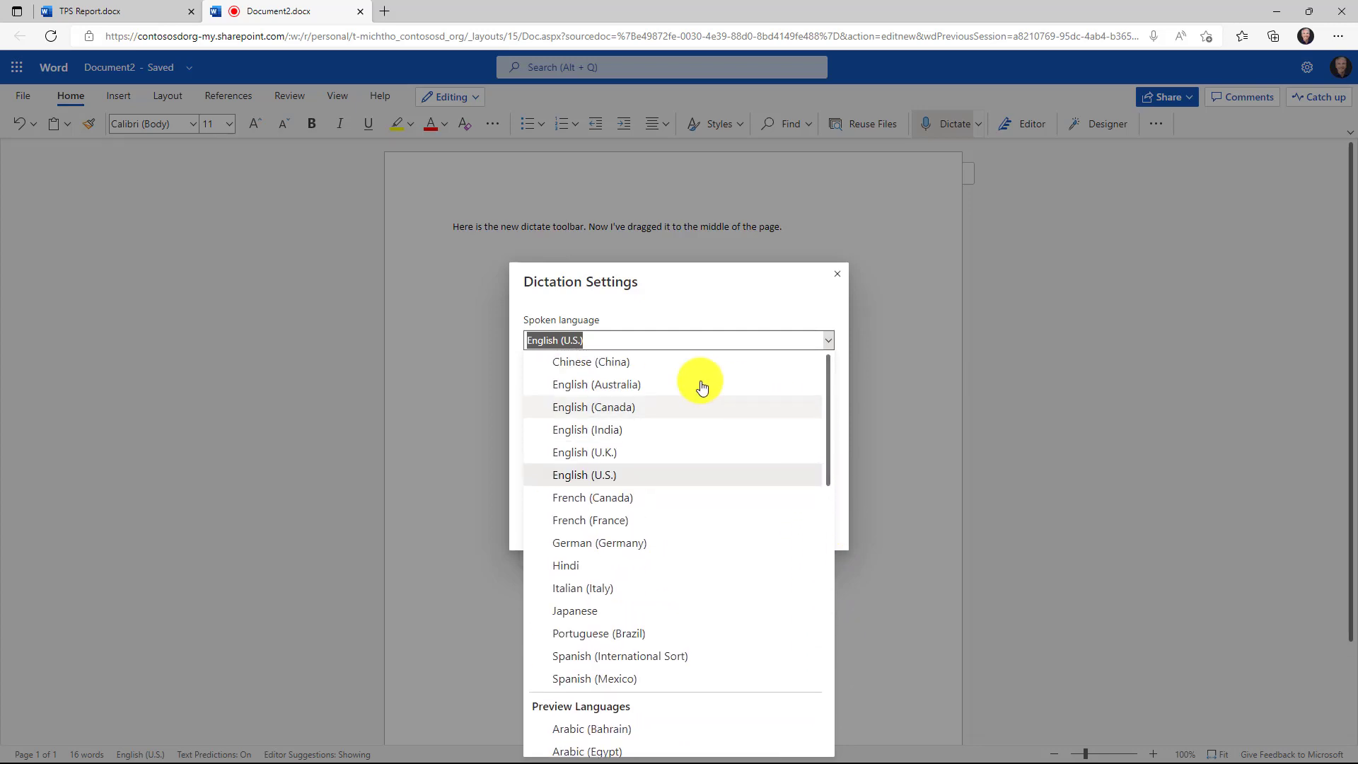
left_click(730, 288)
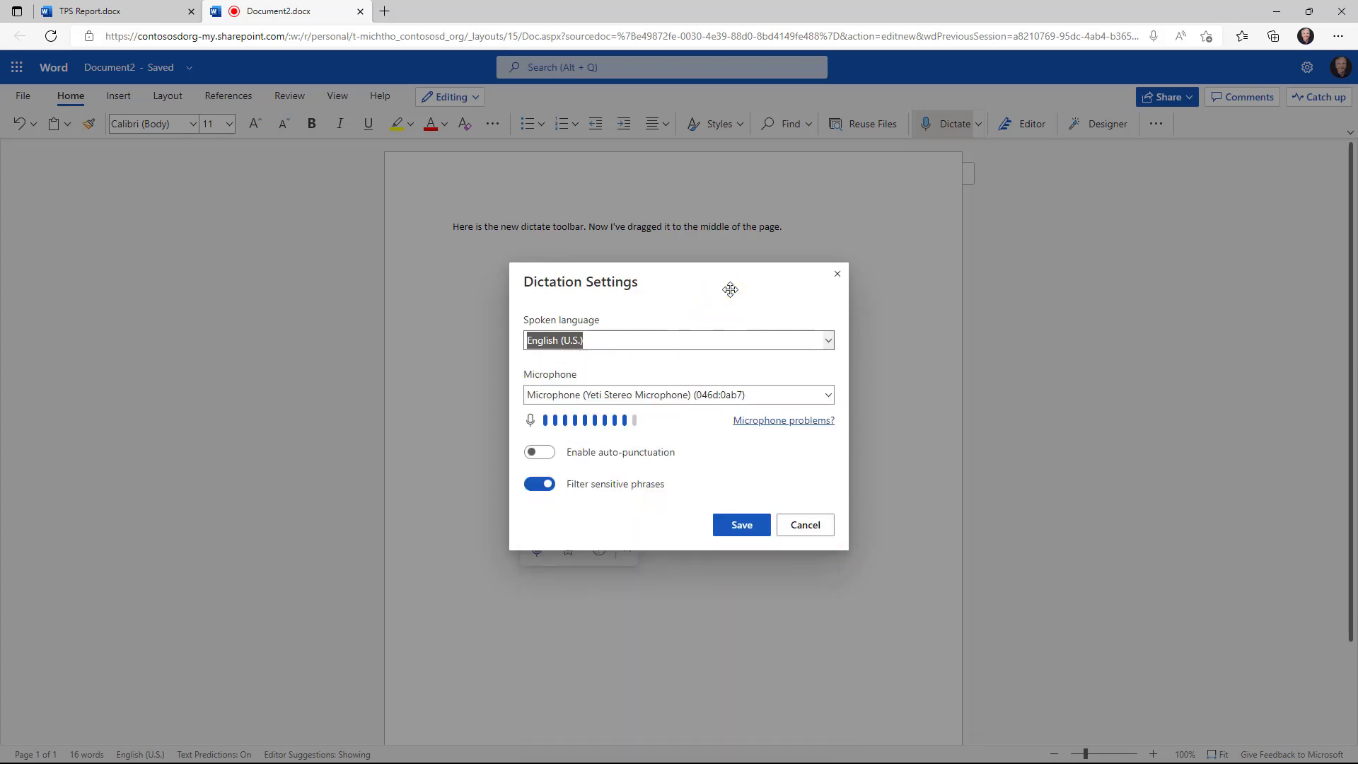